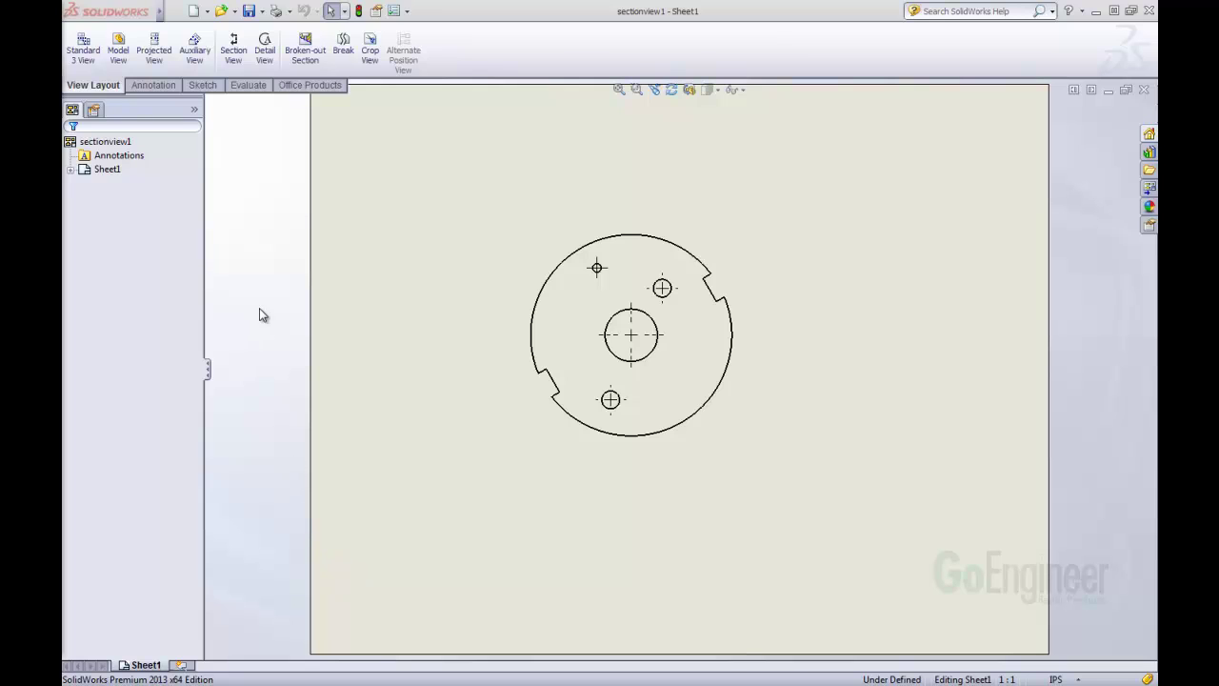
Create full section view A-A from a vertical cut through the centre hole, placed right of the plate
left_click(235, 57)
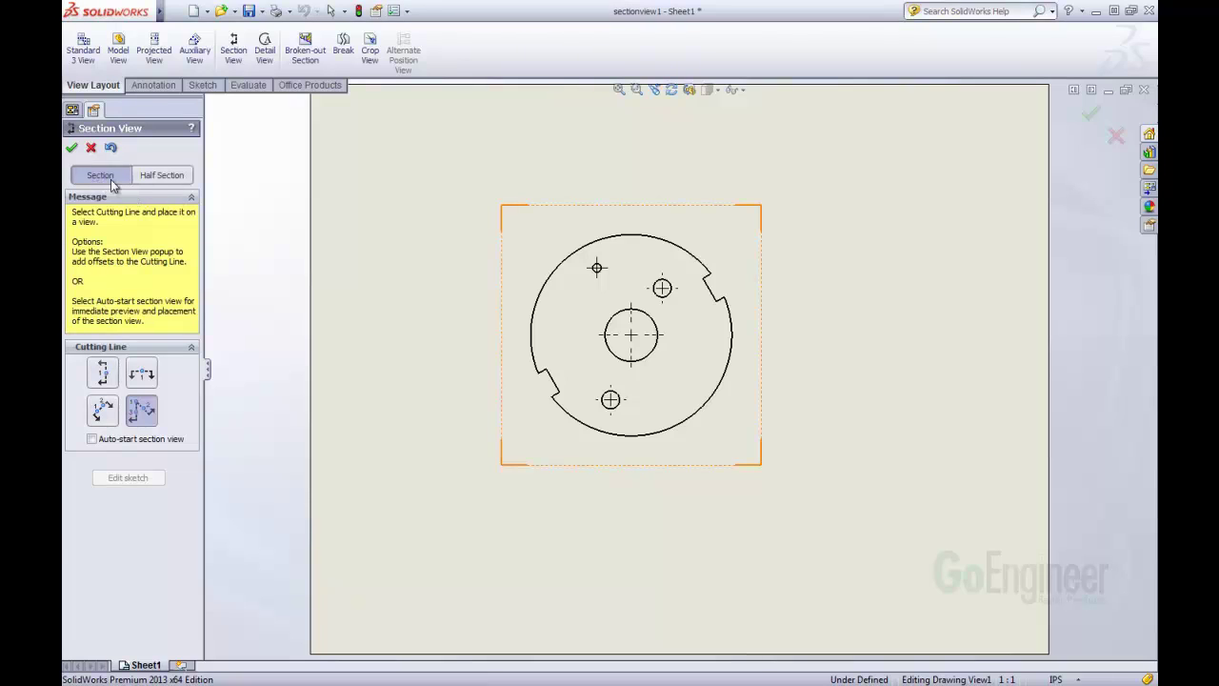
left_click(159, 177)
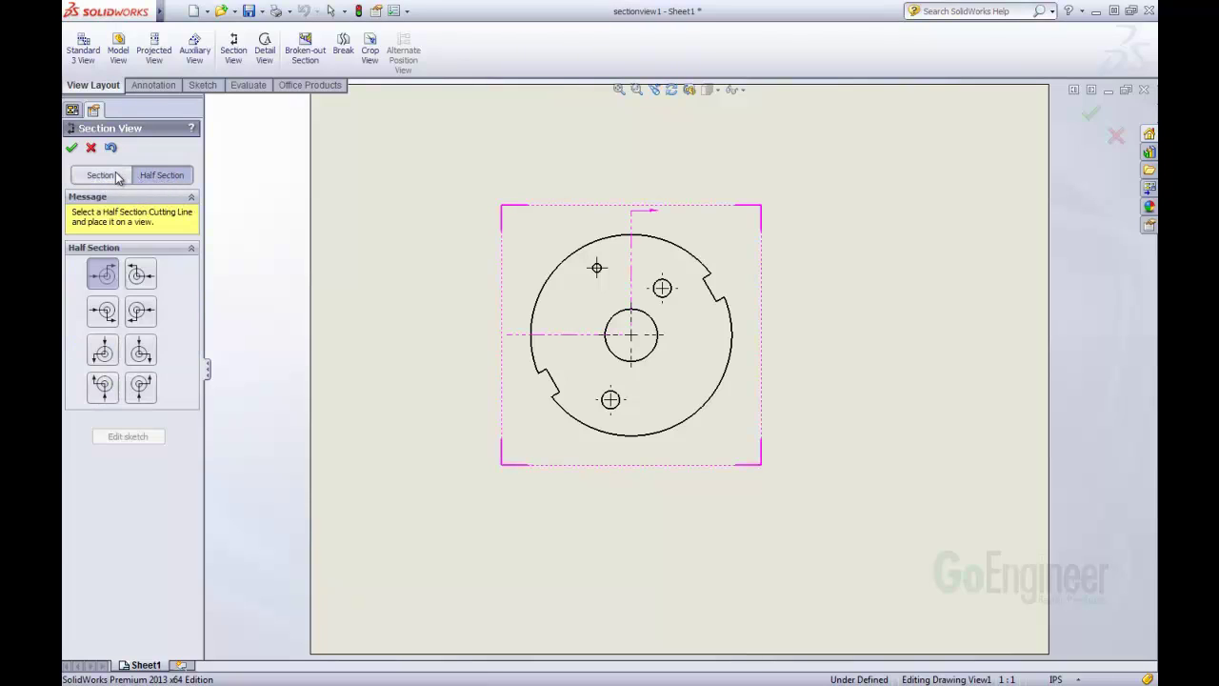
left_click(116, 177)
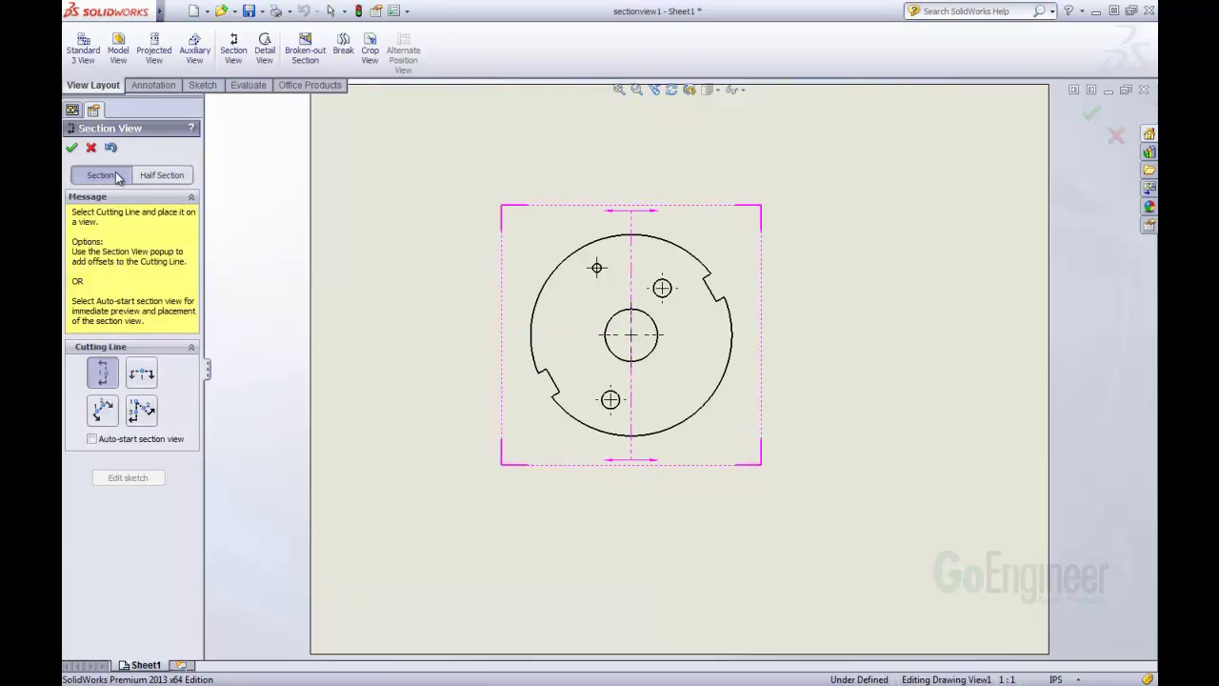
left_click(631, 335)
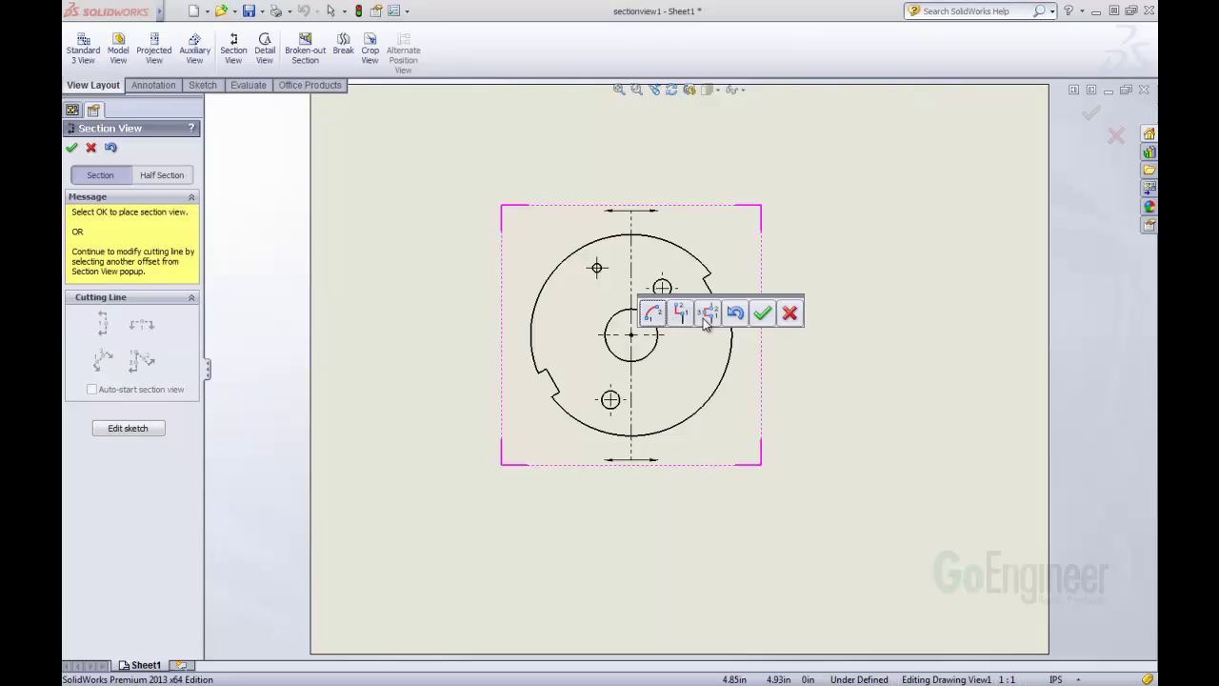
left_click(762, 313)
left_click(854, 298)
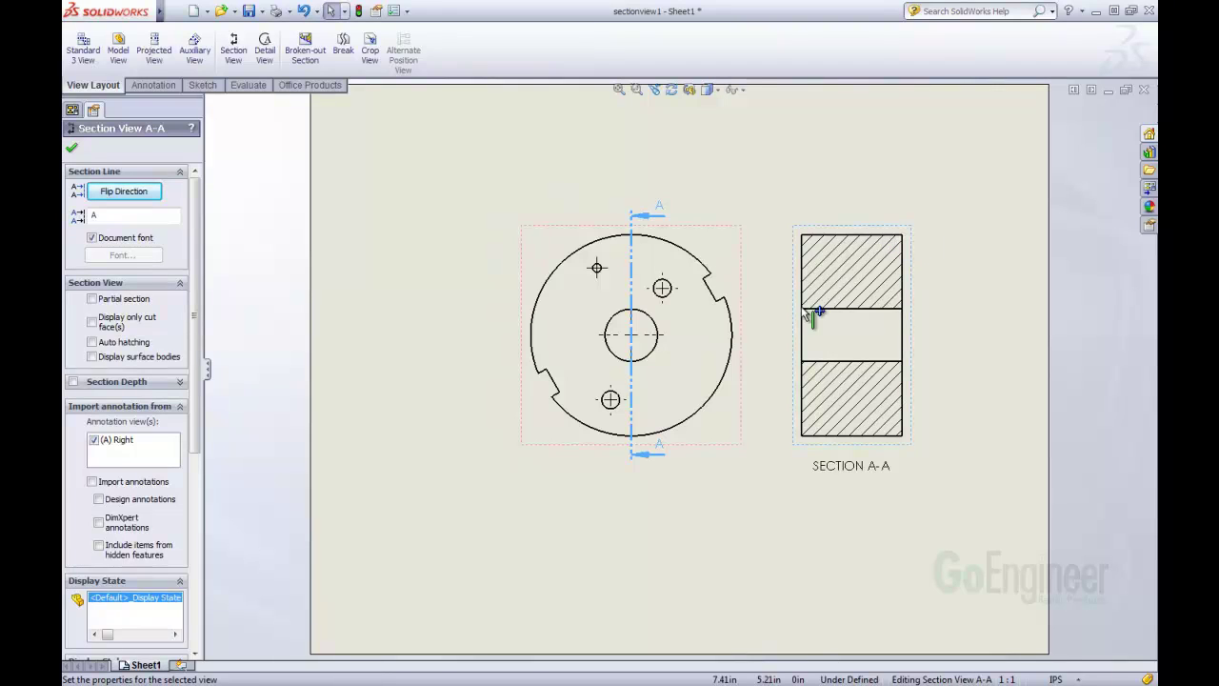
left_click(768, 200)
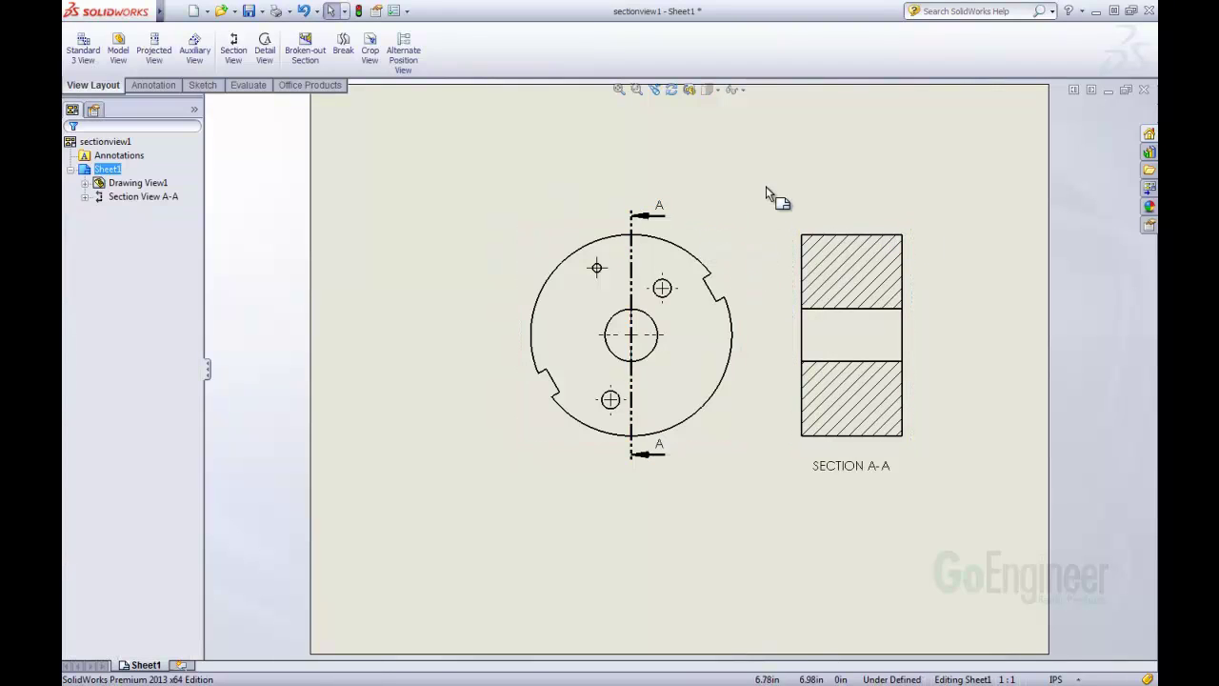
Delete section view A-A together with its section line
left_click(790, 245)
key("Delete")
left_click(619, 313)
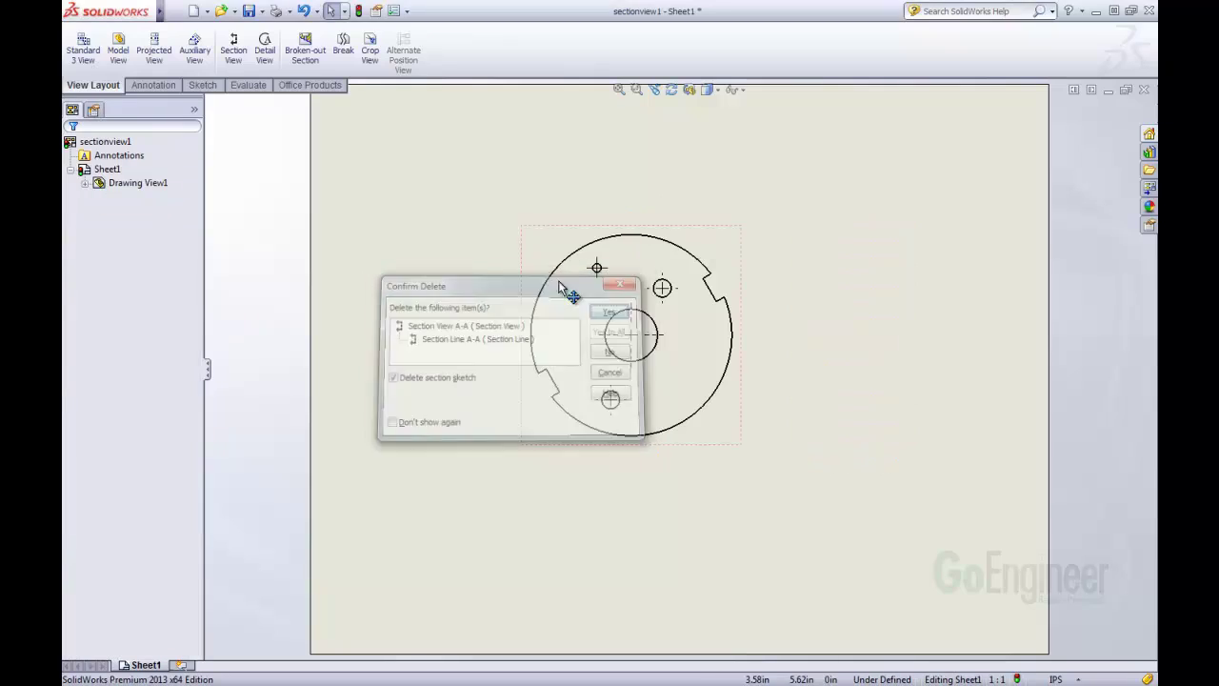
Create auxiliary section view B-B with a diagonal cut through the centre hole, placed lower right
left_click(233, 47)
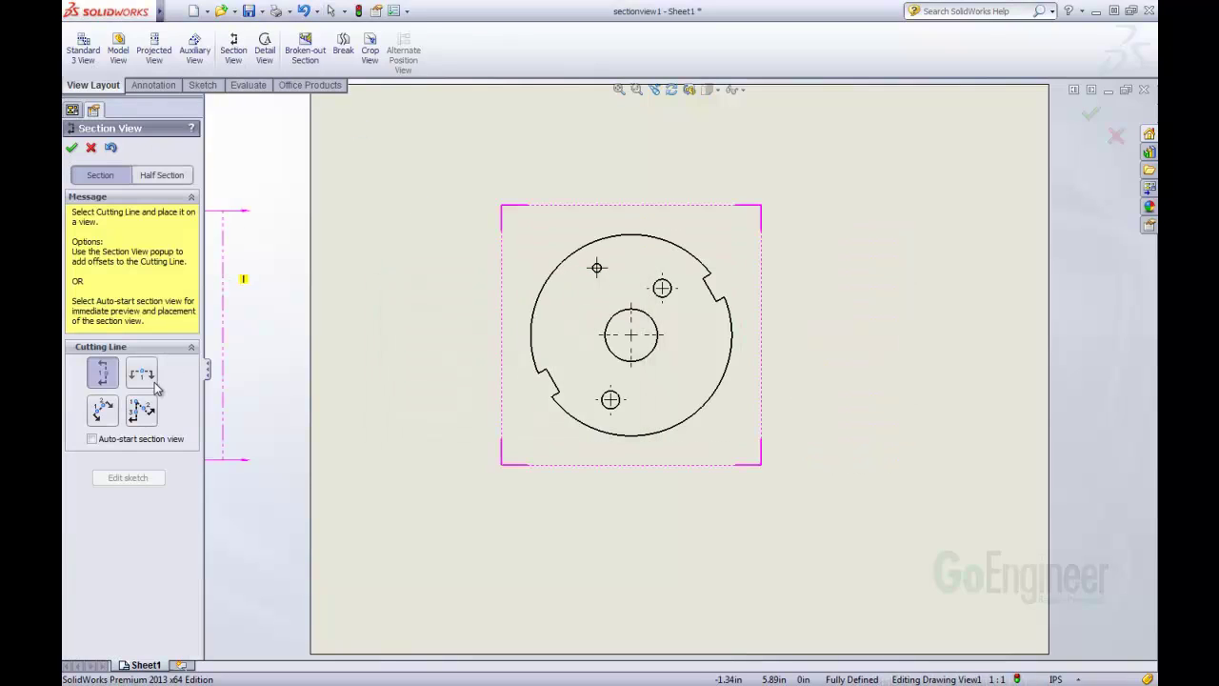
left_click(104, 411)
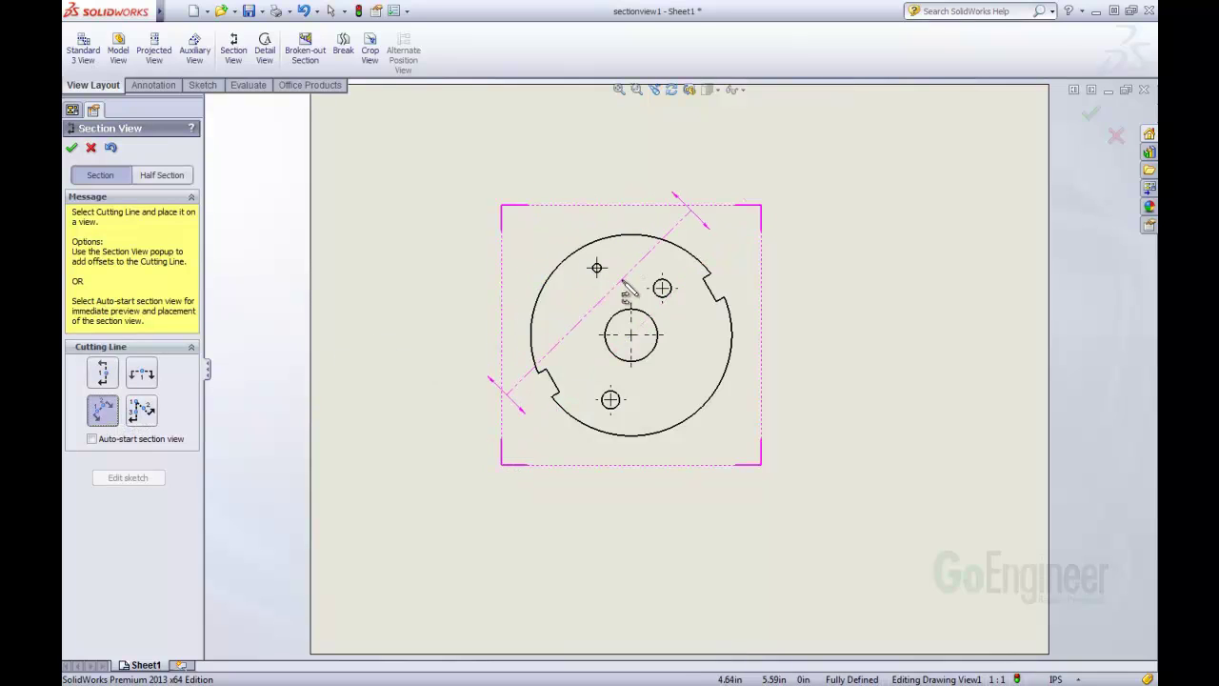
left_click(631, 334)
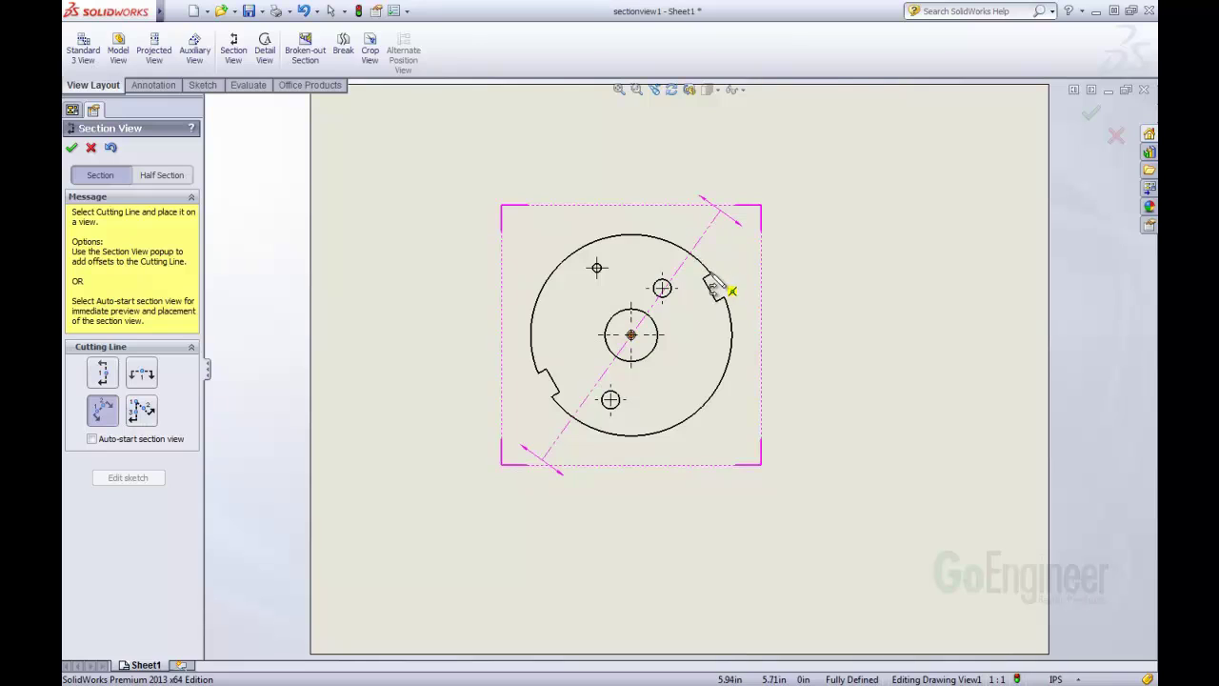
left_click(709, 263)
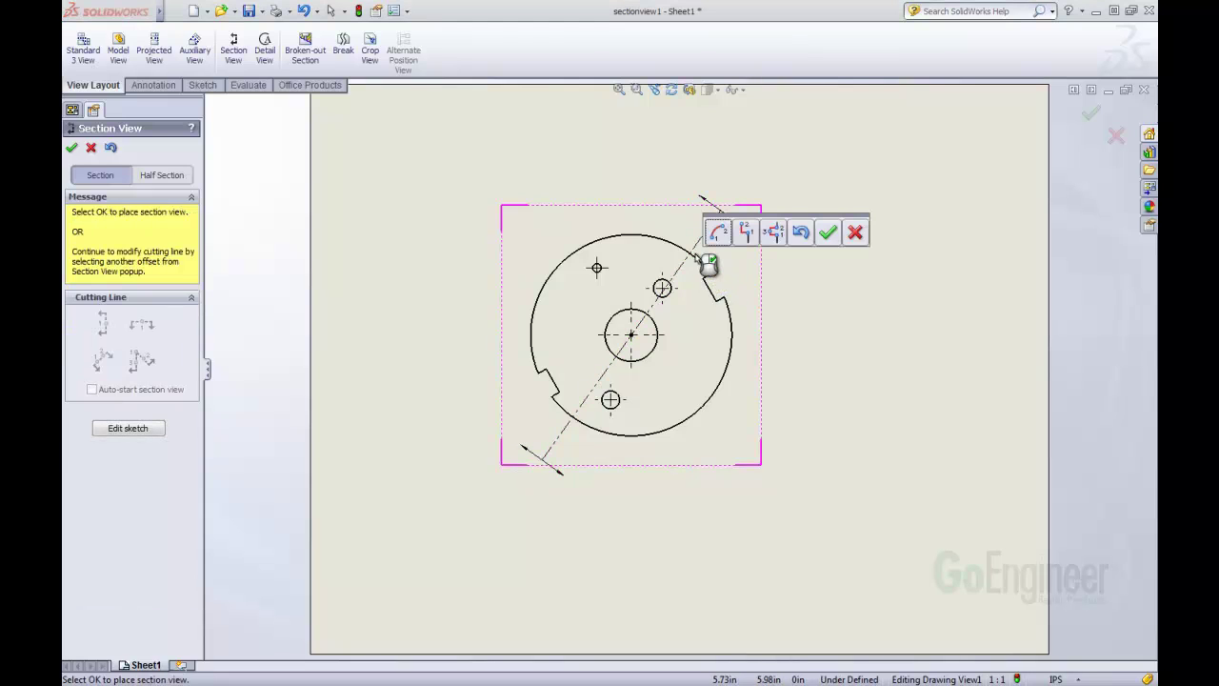
left_click(827, 231)
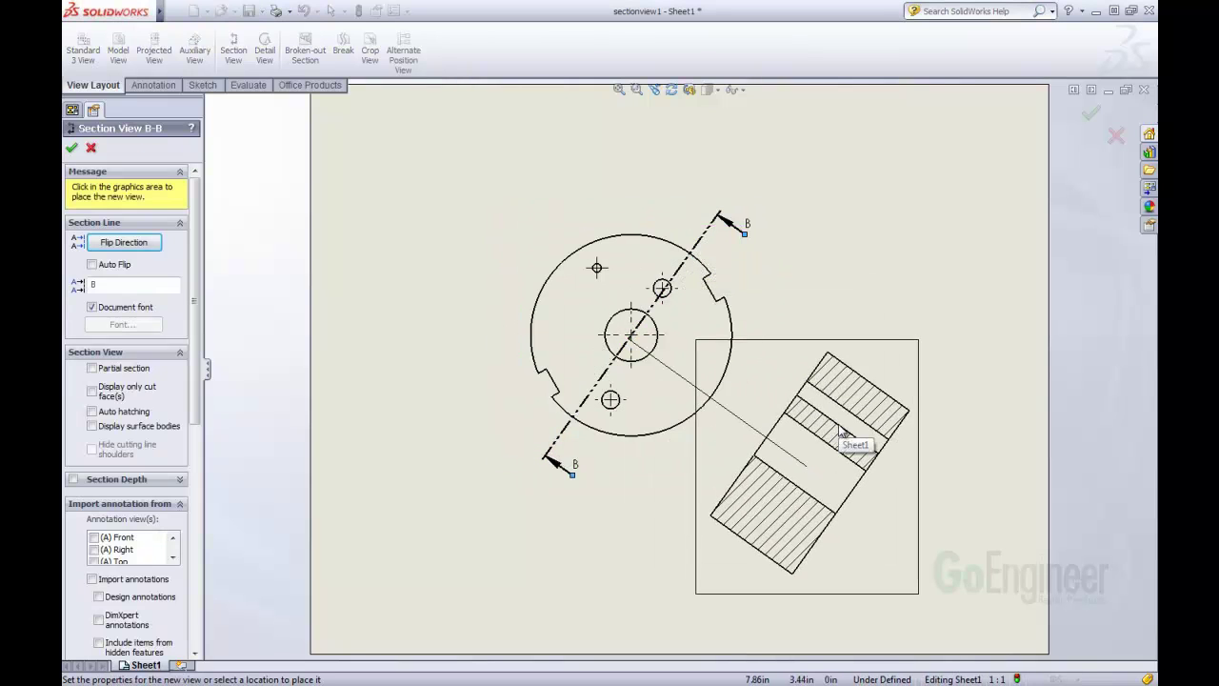
left_click(843, 434)
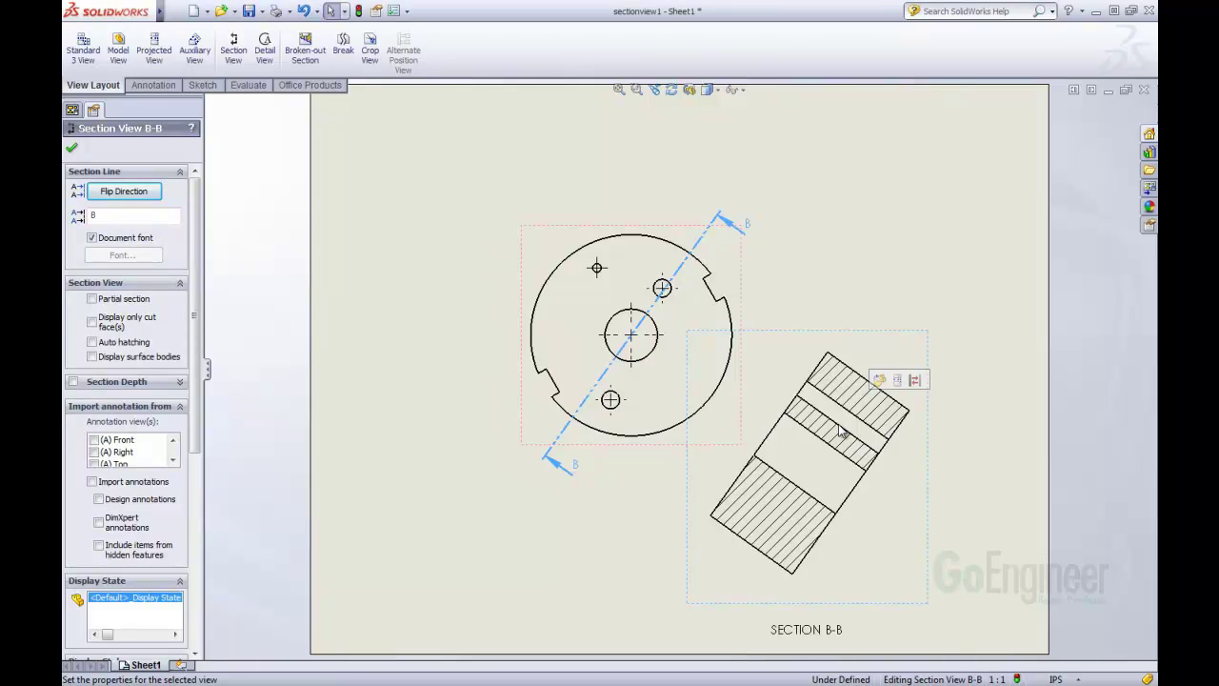
Delete section view B-B together with its cutting line
left_click(892, 325)
left_click(895, 335)
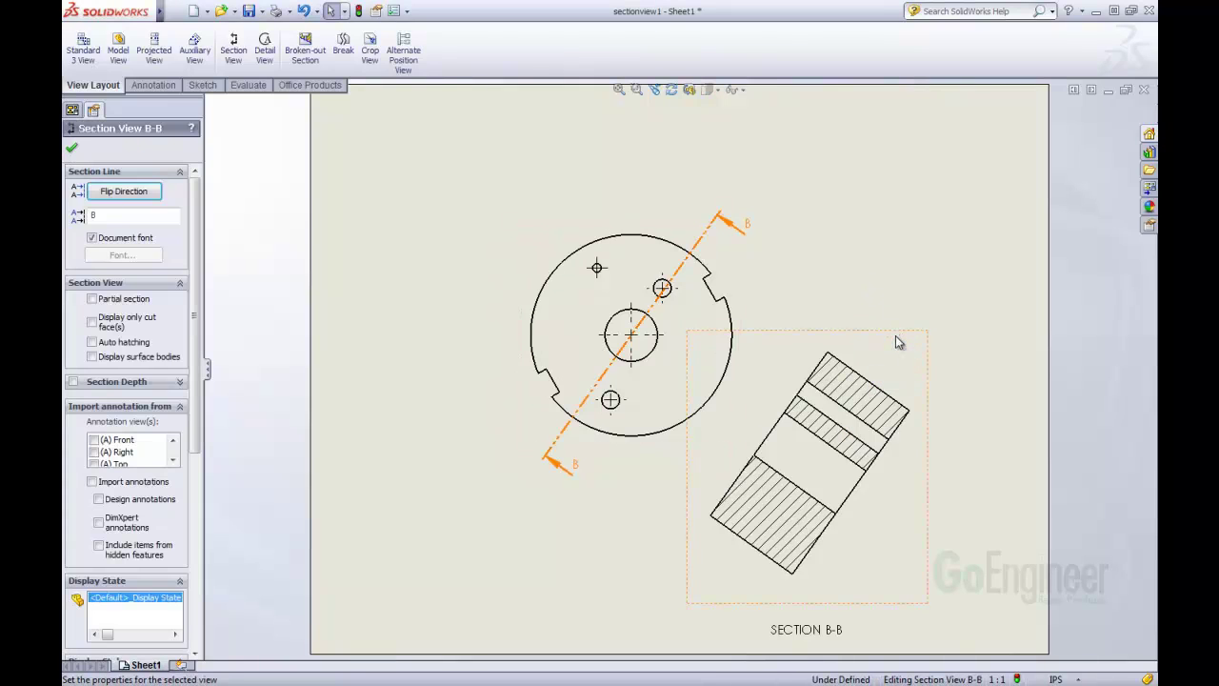
key("Delete")
left_click(629, 310)
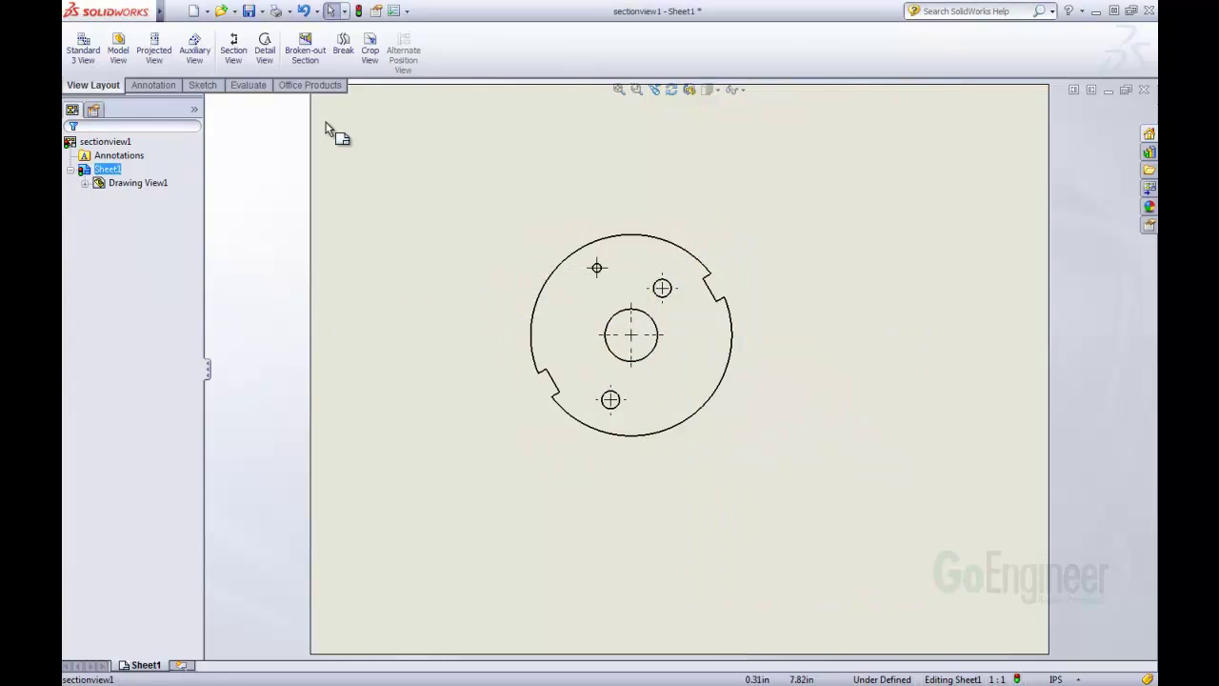
Create section view C-C from a vertical cut with an arc offset to the upper small hole
left_click(234, 47)
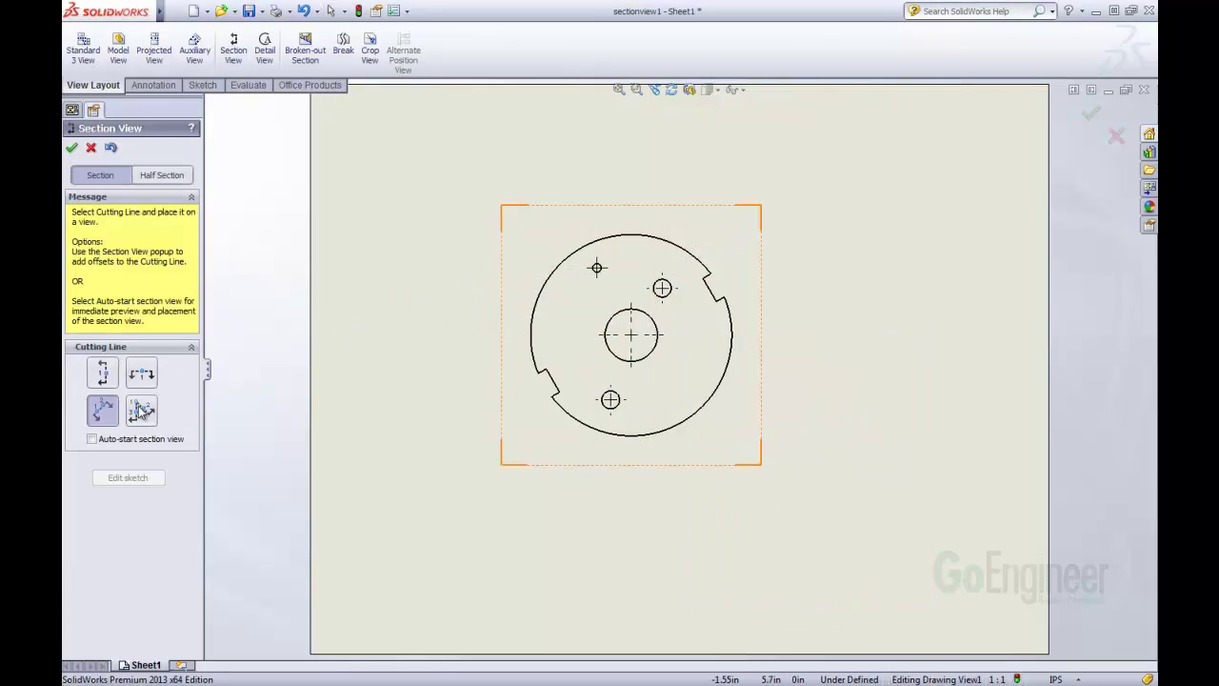
left_click(103, 373)
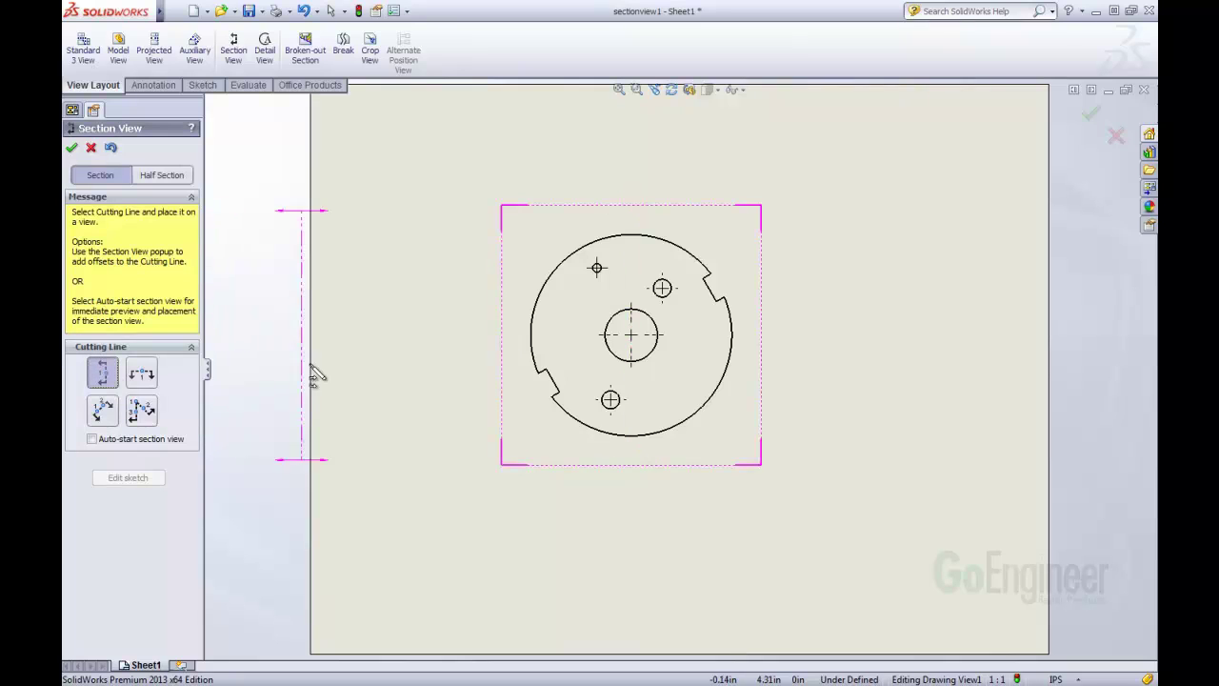
left_click(630, 335)
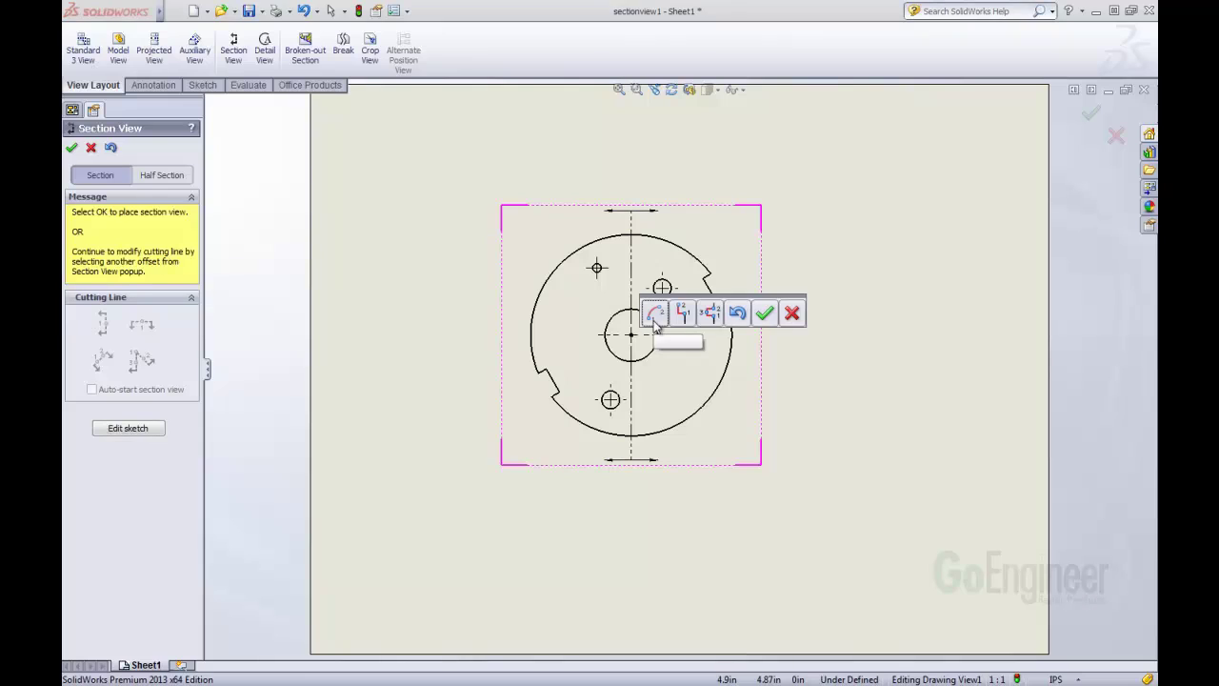
left_click(655, 320)
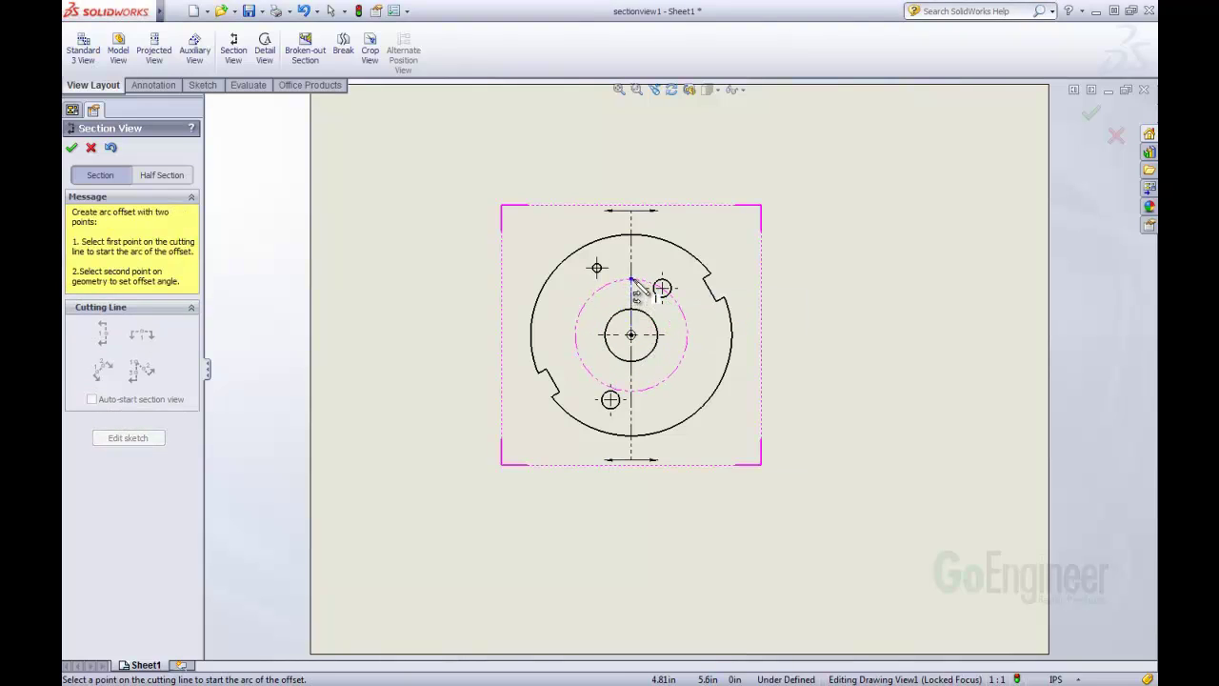
left_click(632, 279)
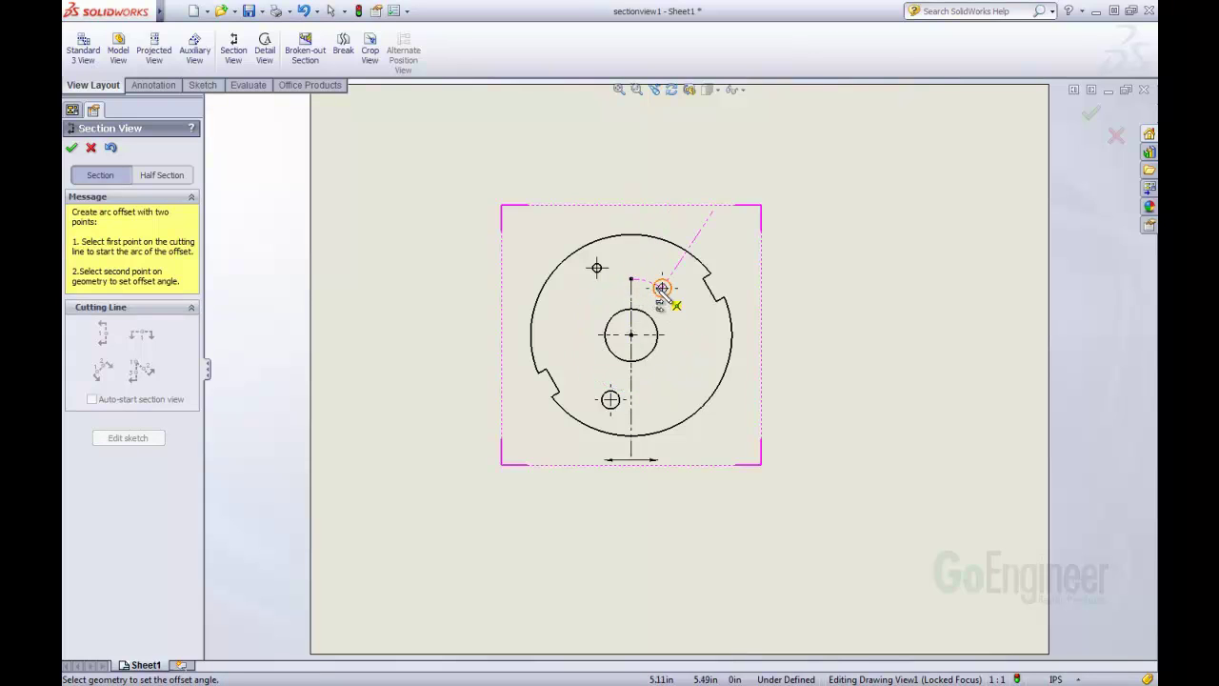
left_click(662, 288)
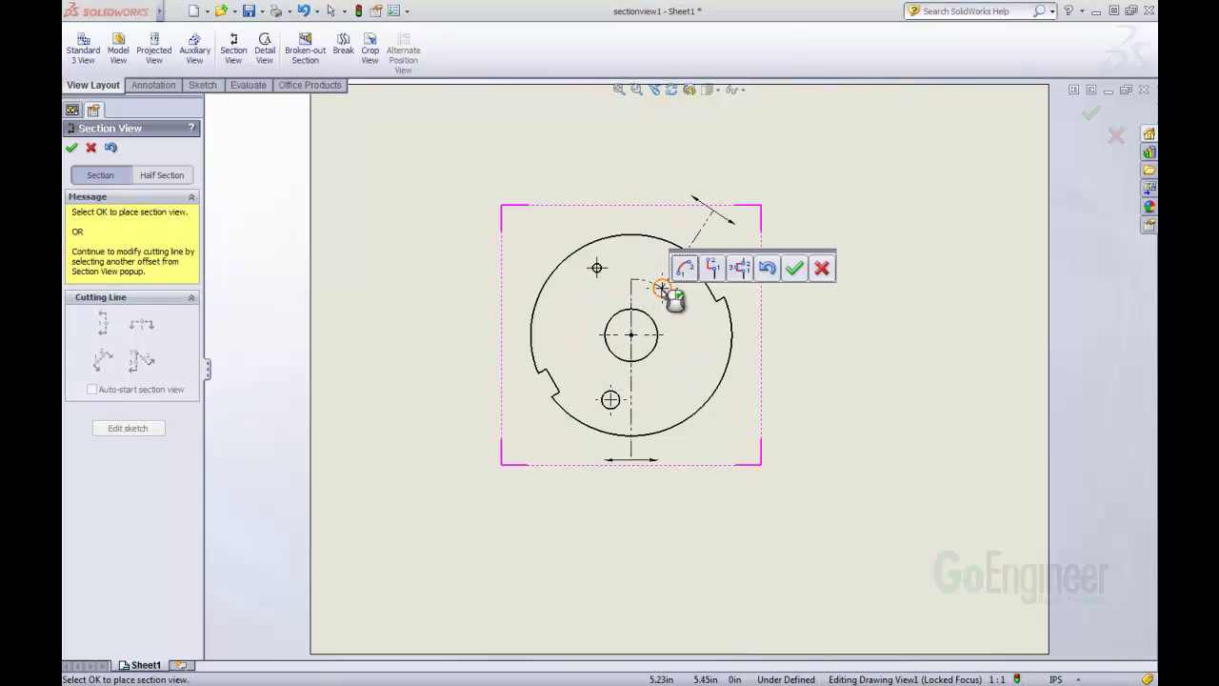
key("Return")
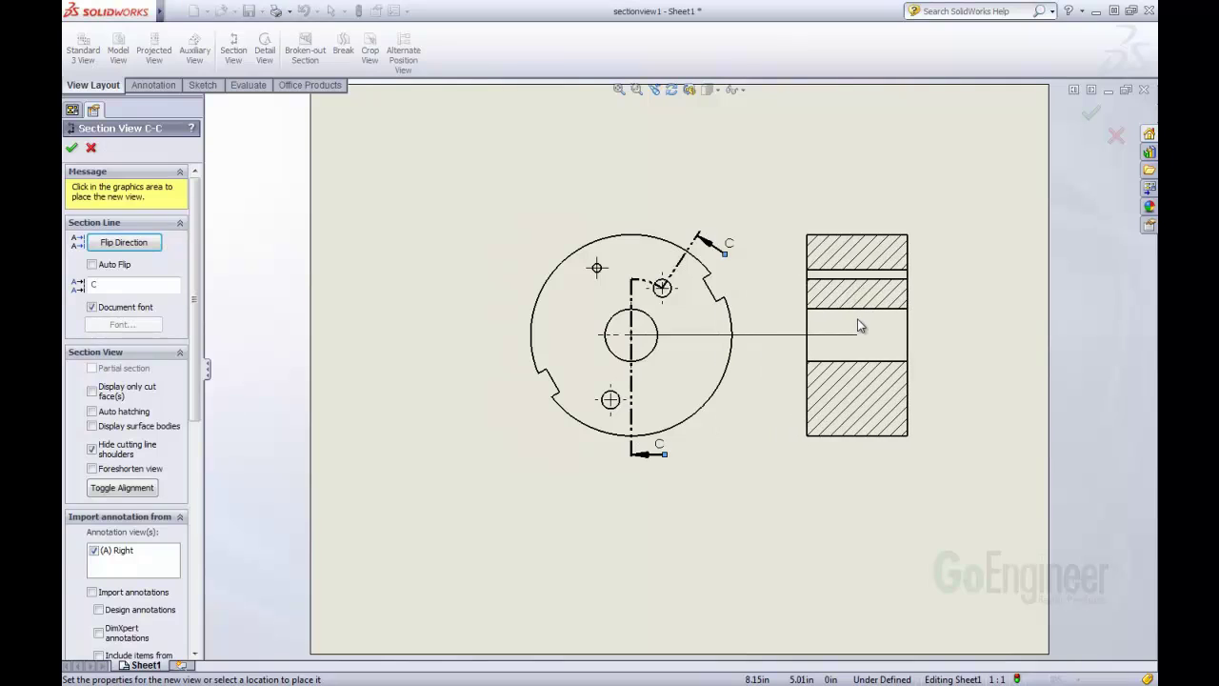
left_click(858, 322)
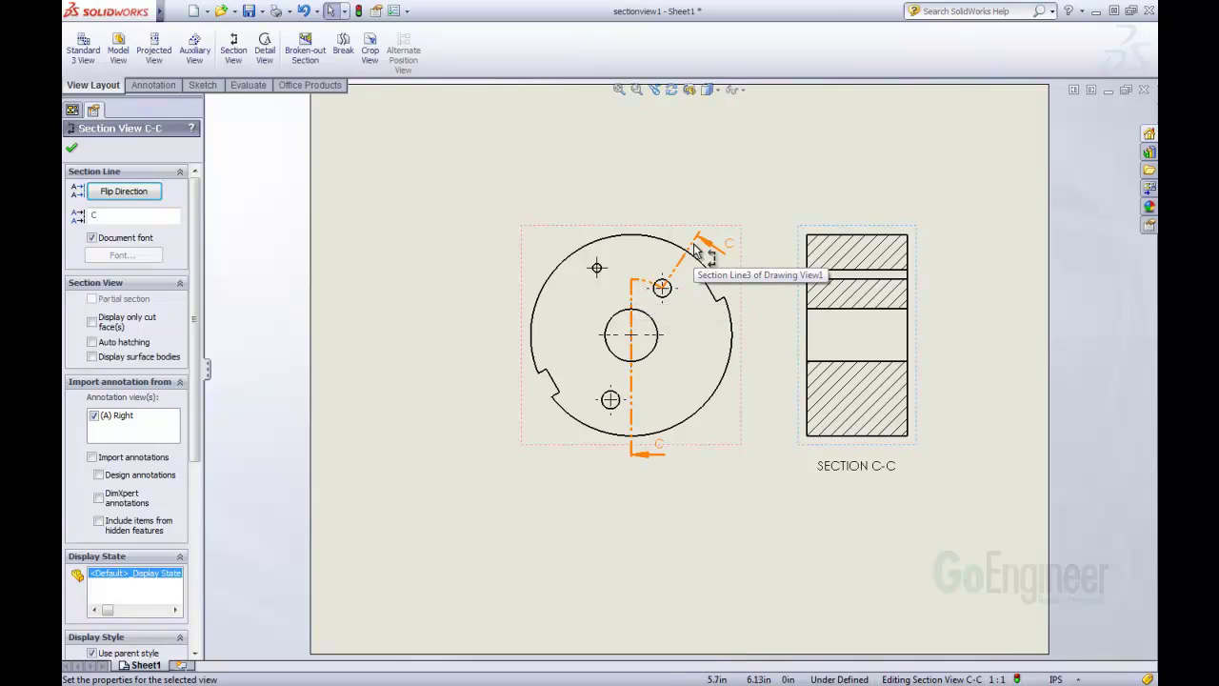
Close the section view properties and delete section view C-C
left_click(771, 307)
left_click(805, 304)
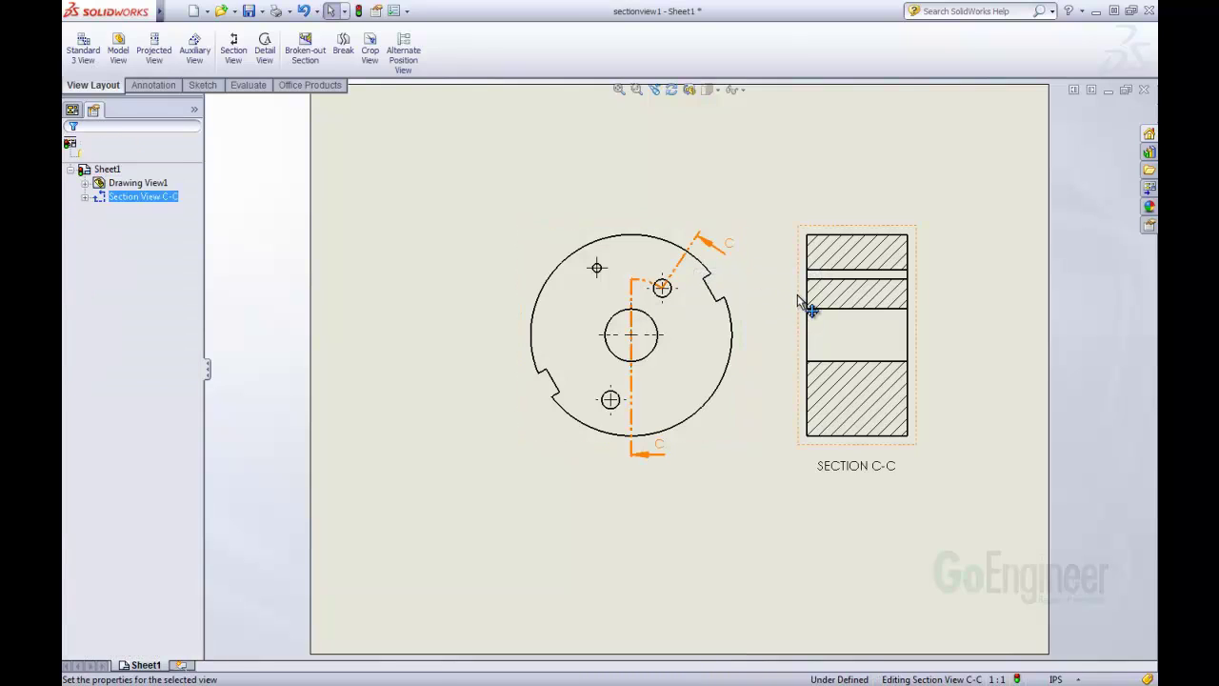
key("Delete")
left_click(614, 310)
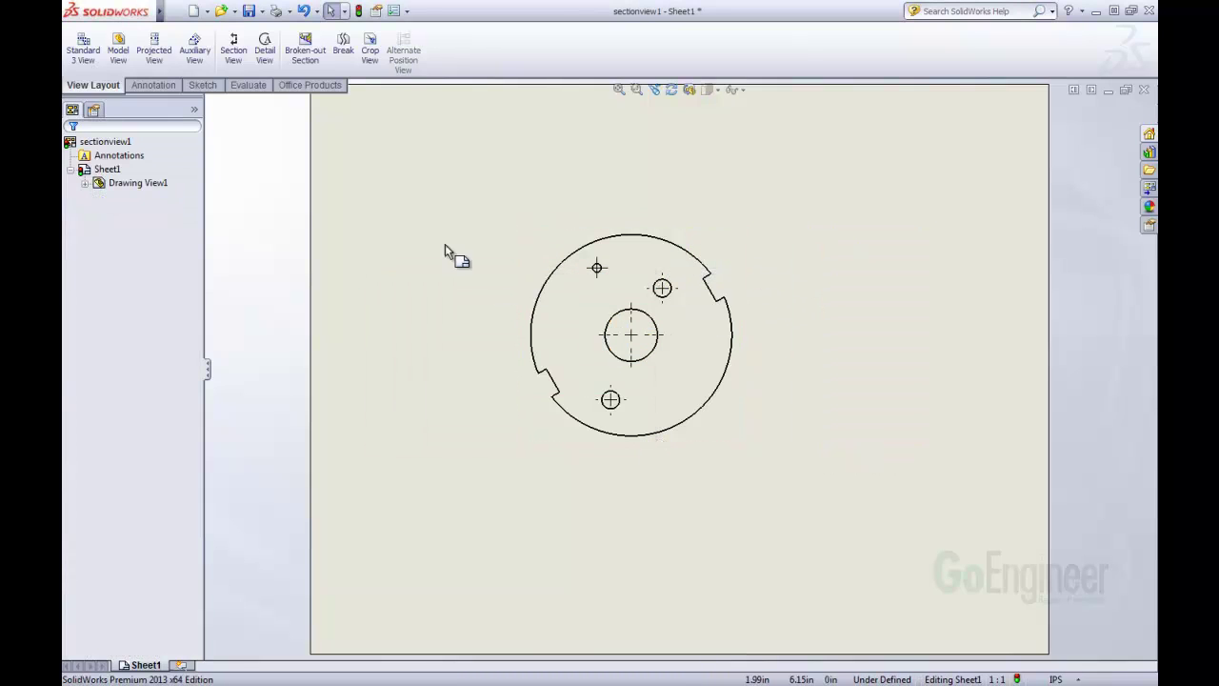
left_click(241, 53)
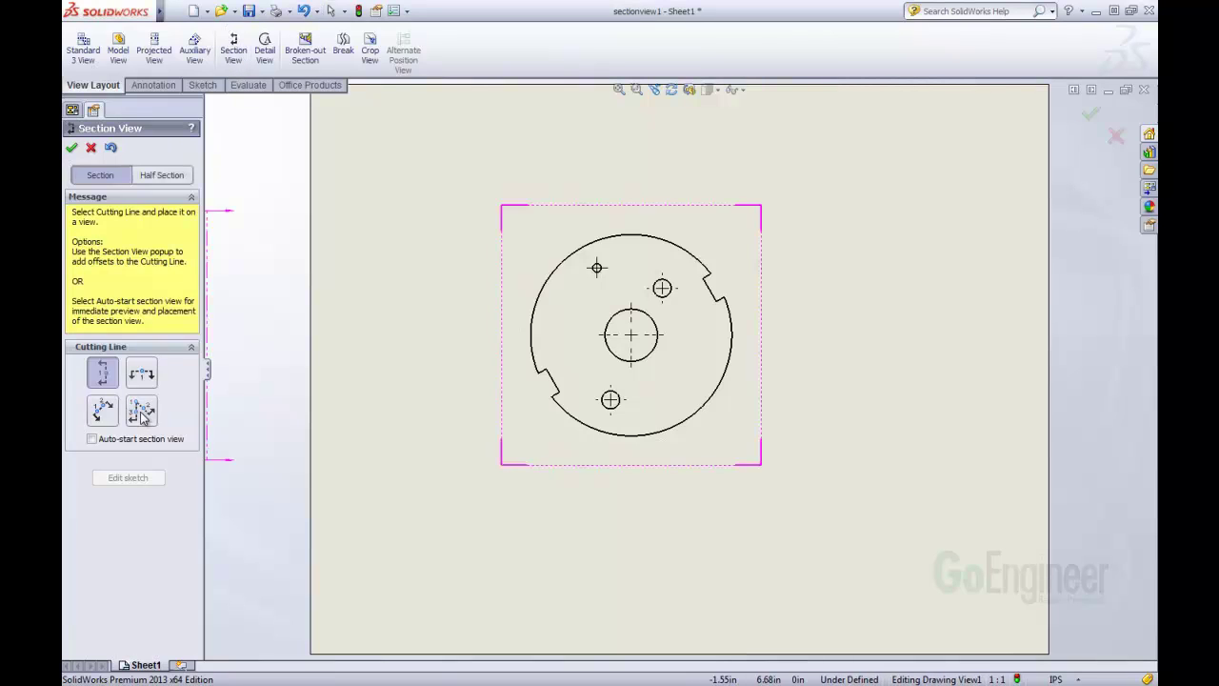
left_click(633, 336)
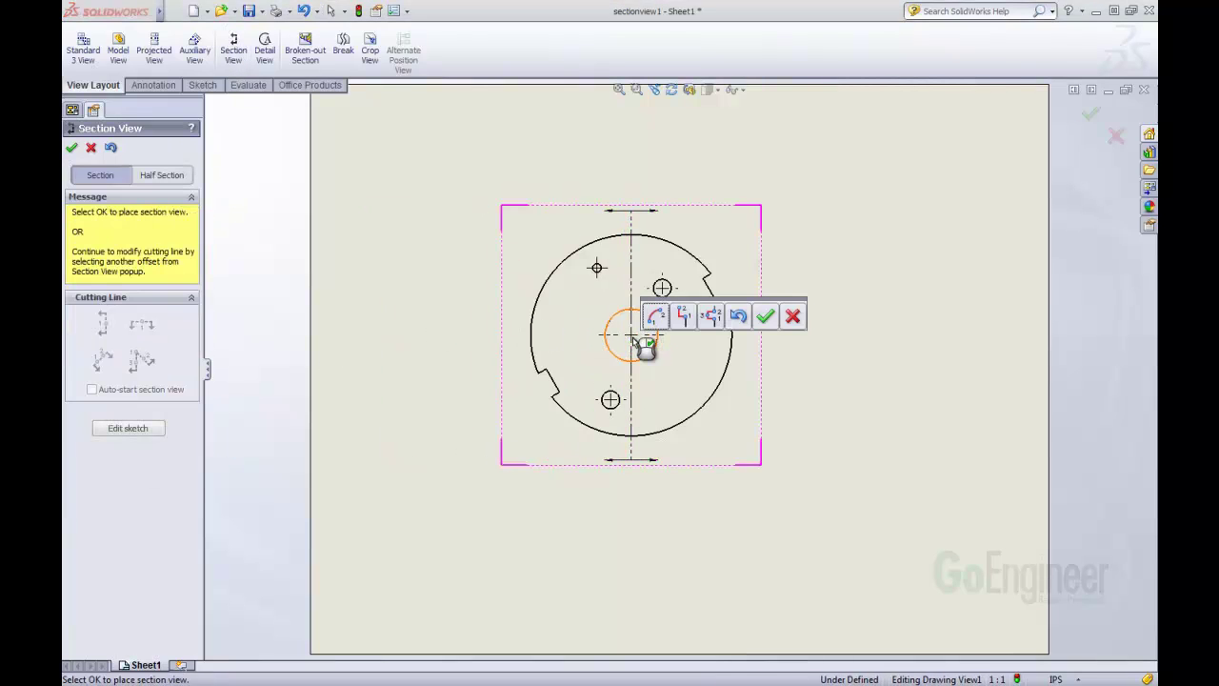
left_click(685, 315)
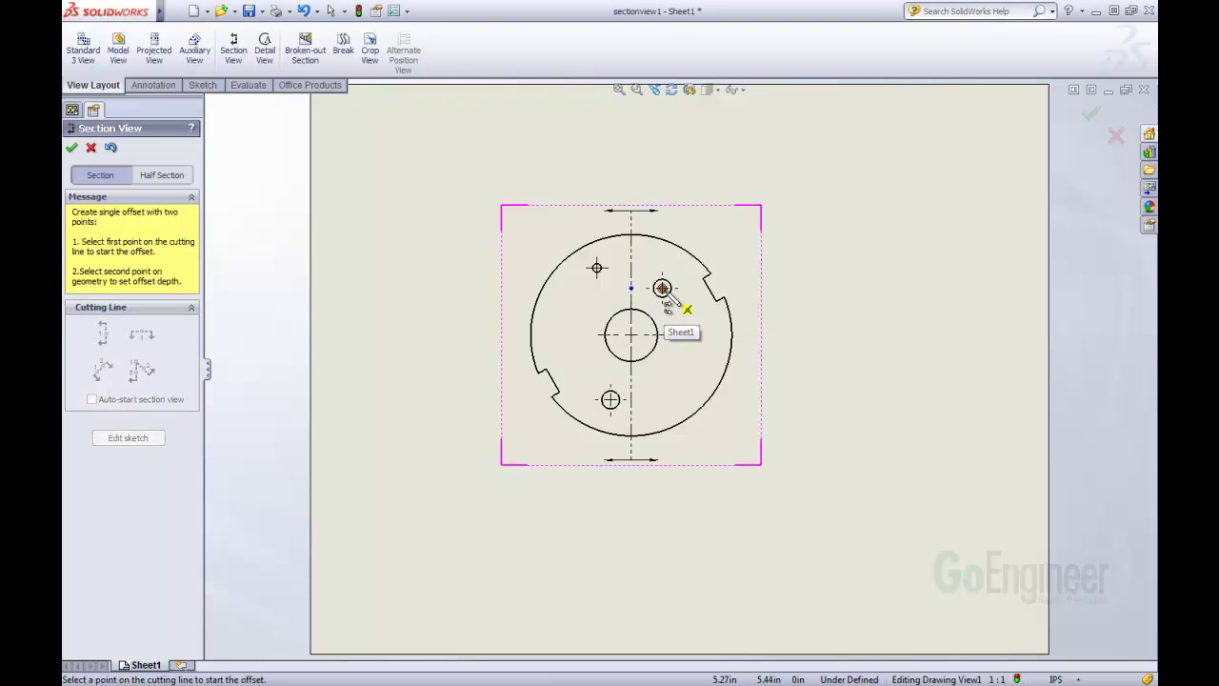
left_click(631, 288)
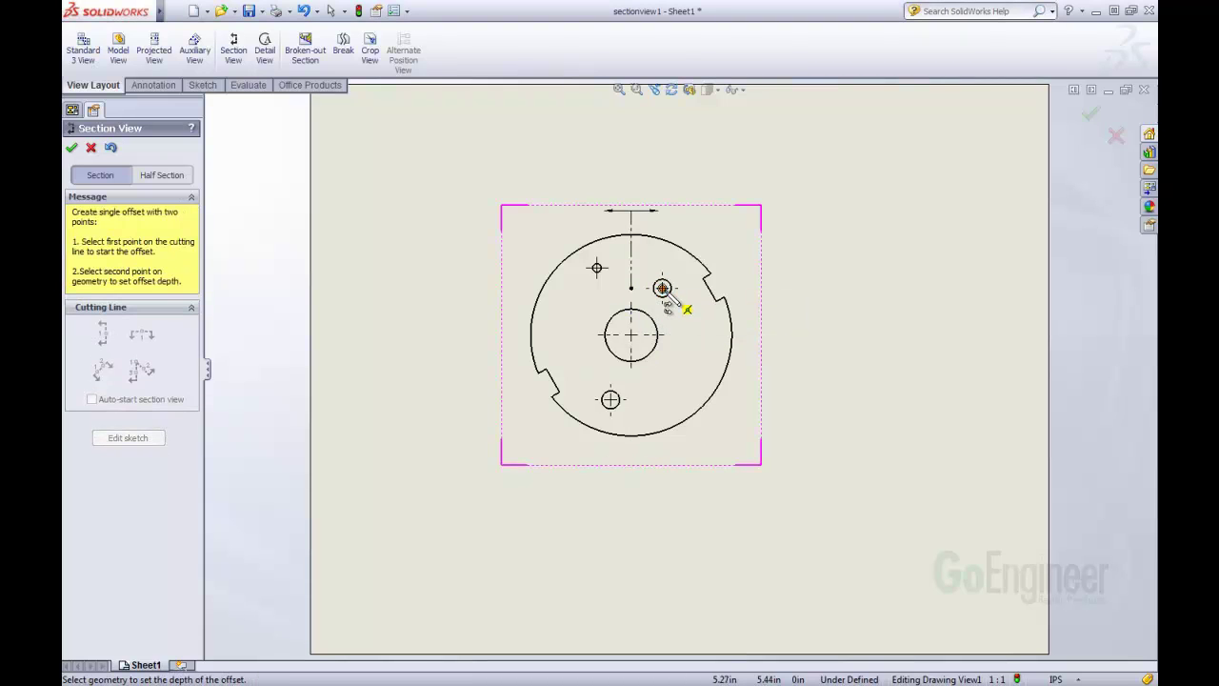
left_click(672, 226)
left_click(796, 198)
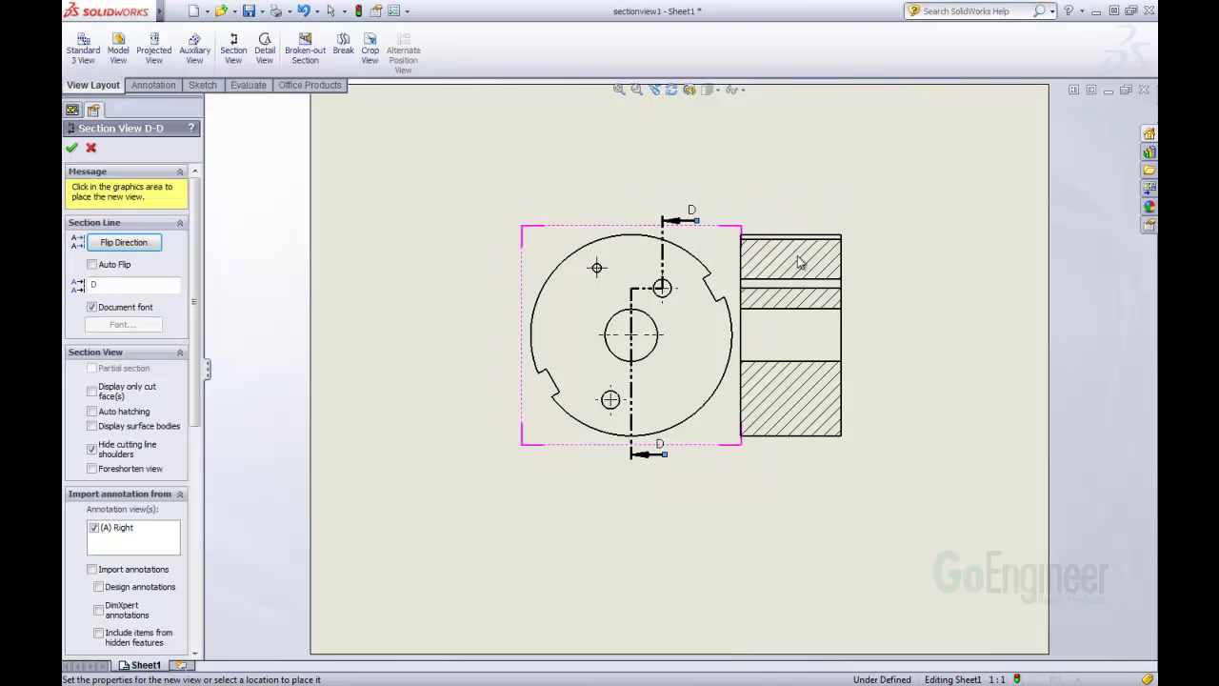
left_click(870, 314)
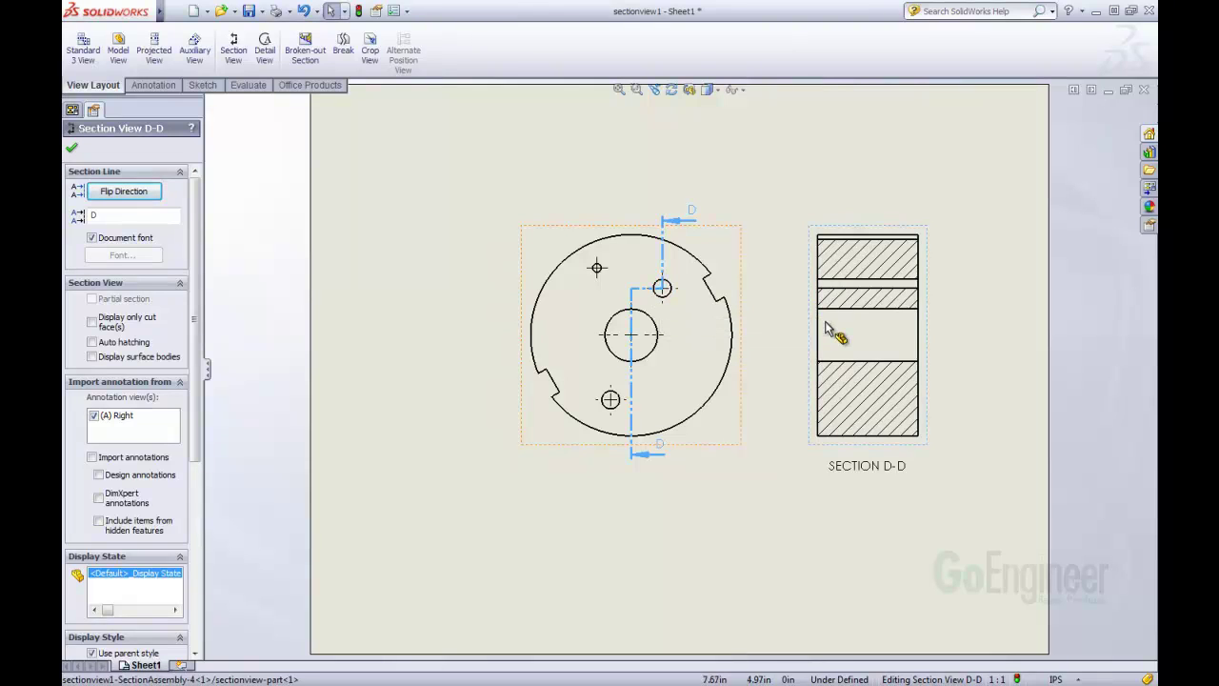
key("Delete")
left_click(615, 311)
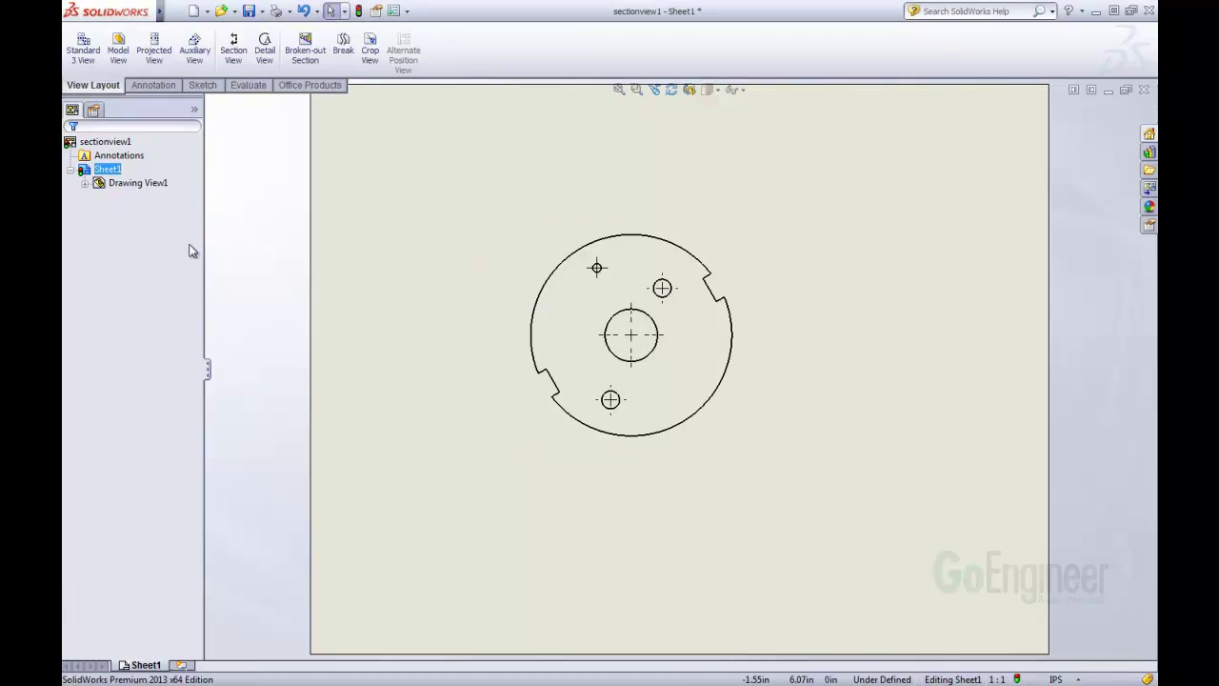
left_click(234, 47)
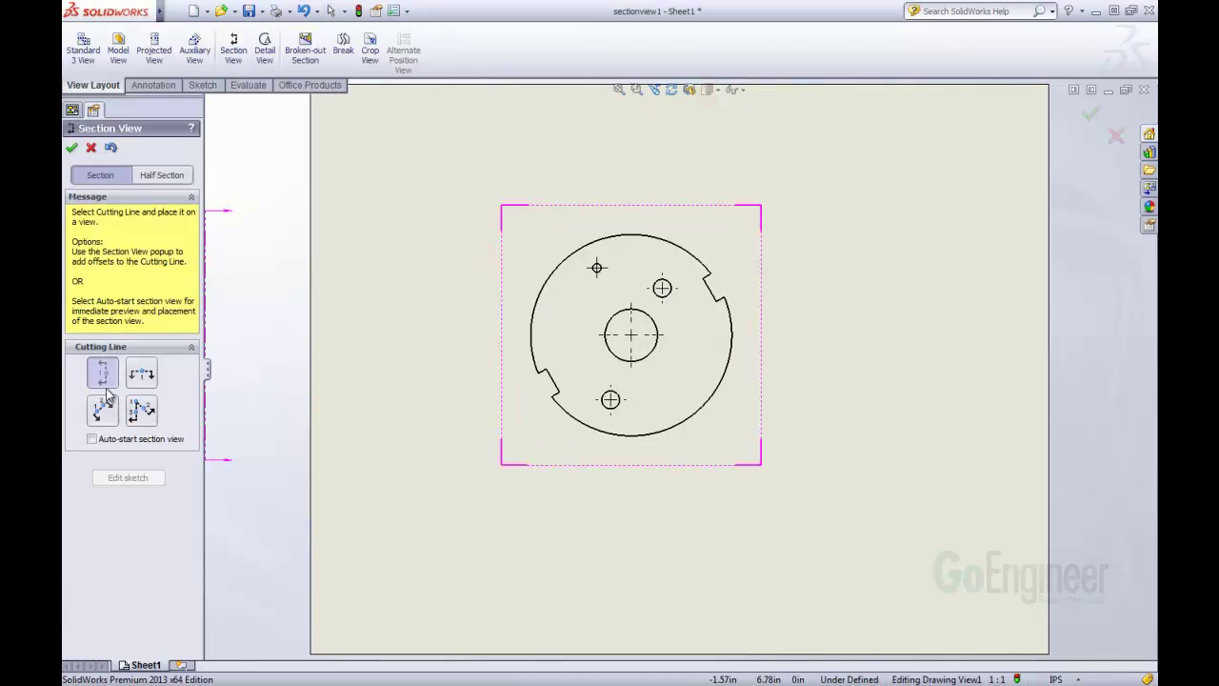
left_click(631, 335)
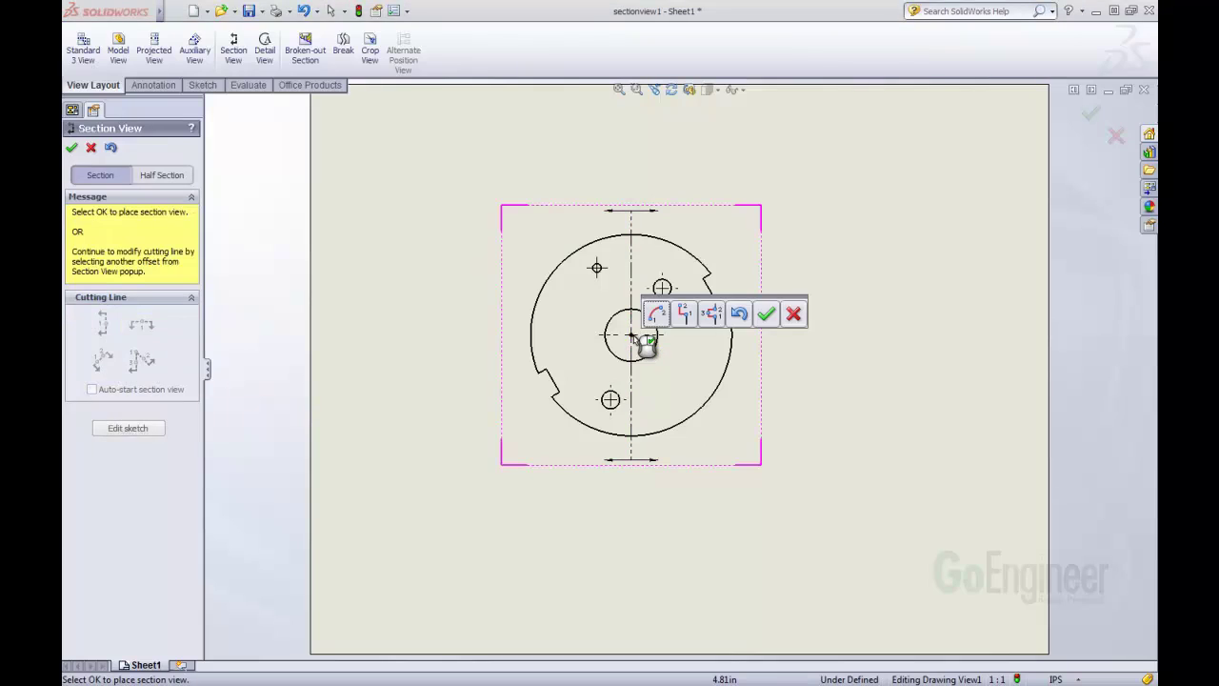
left_click(714, 315)
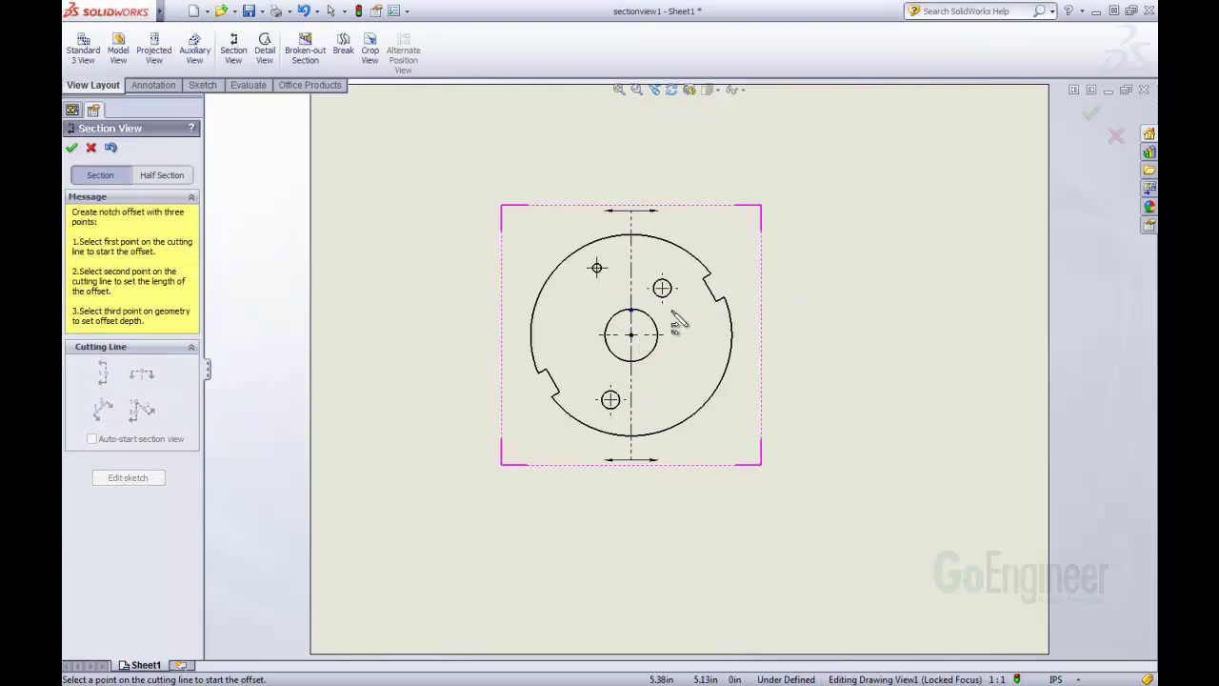
left_click(664, 305)
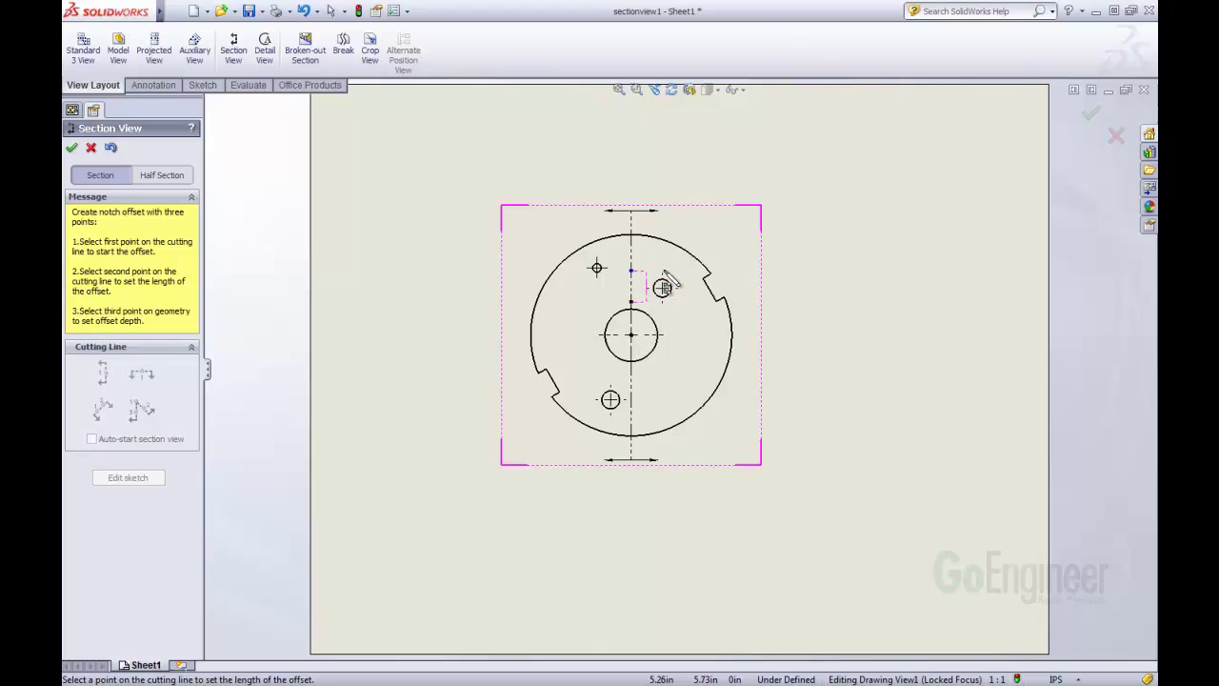
left_click(664, 270)
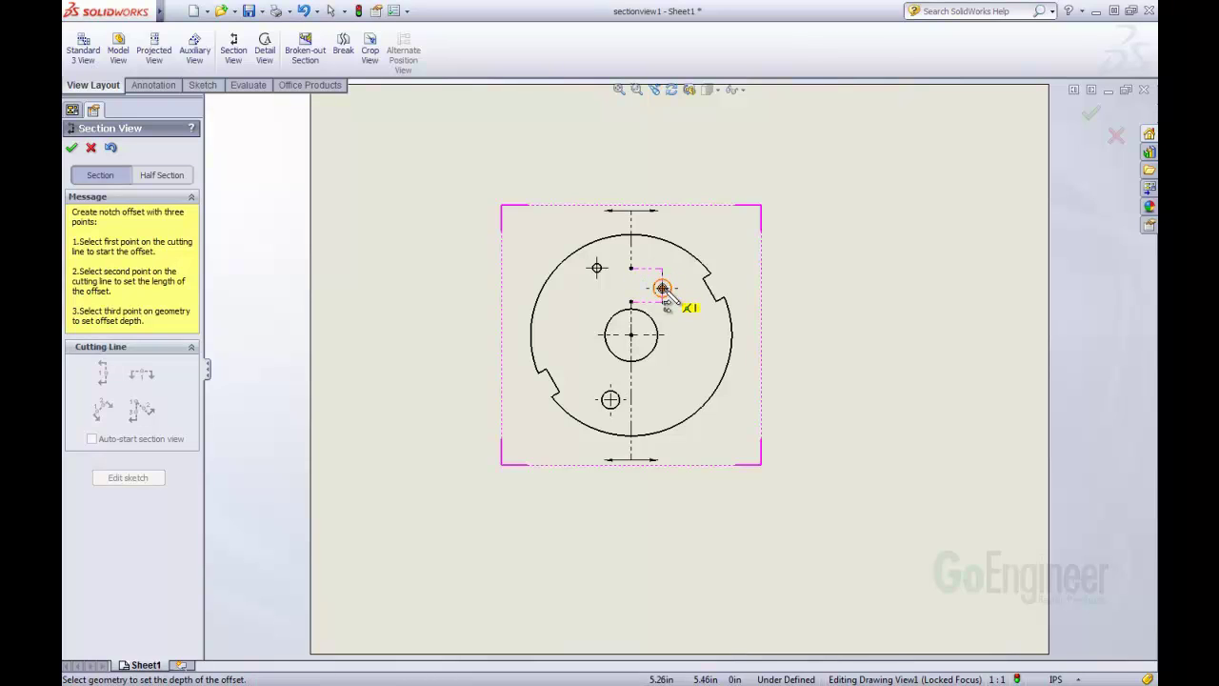
left_click(661, 287)
right_click(678, 295)
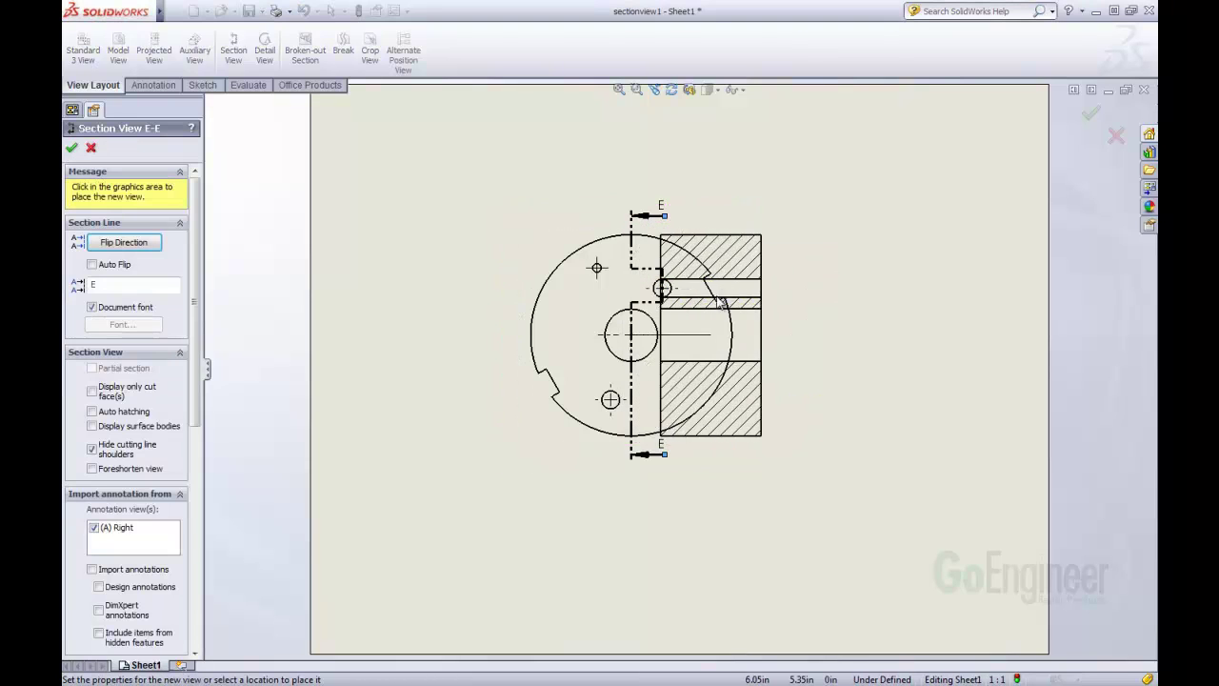
left_click(877, 317)
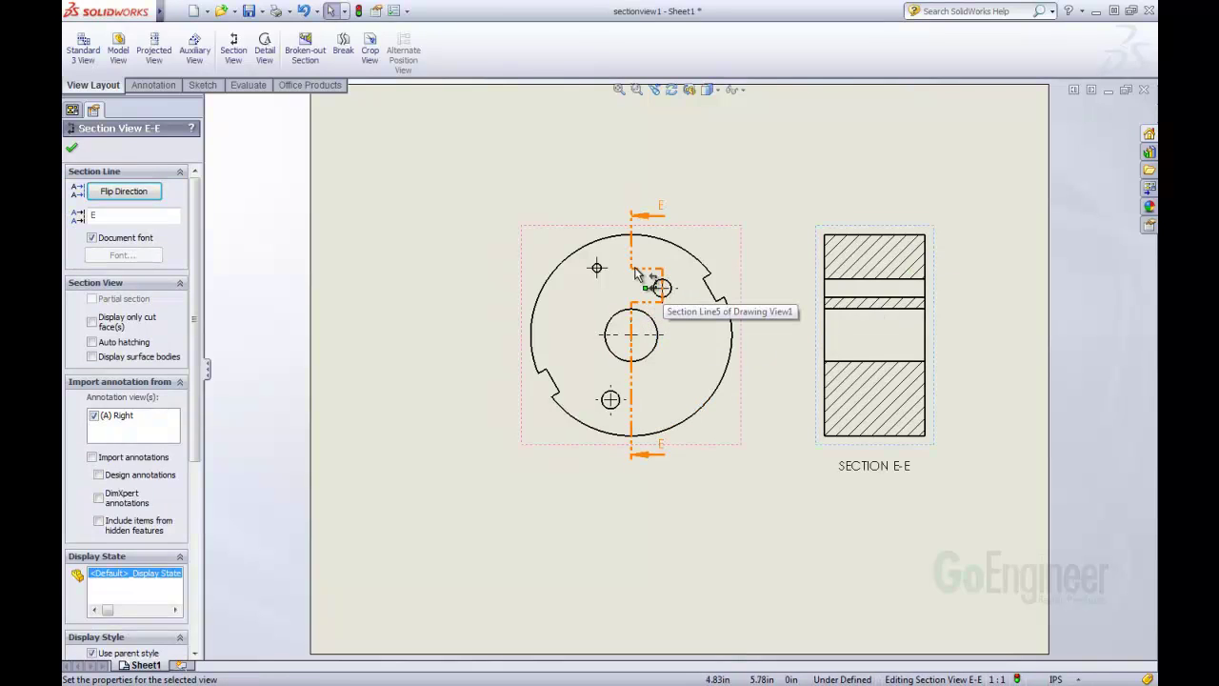
left_click(481, 186)
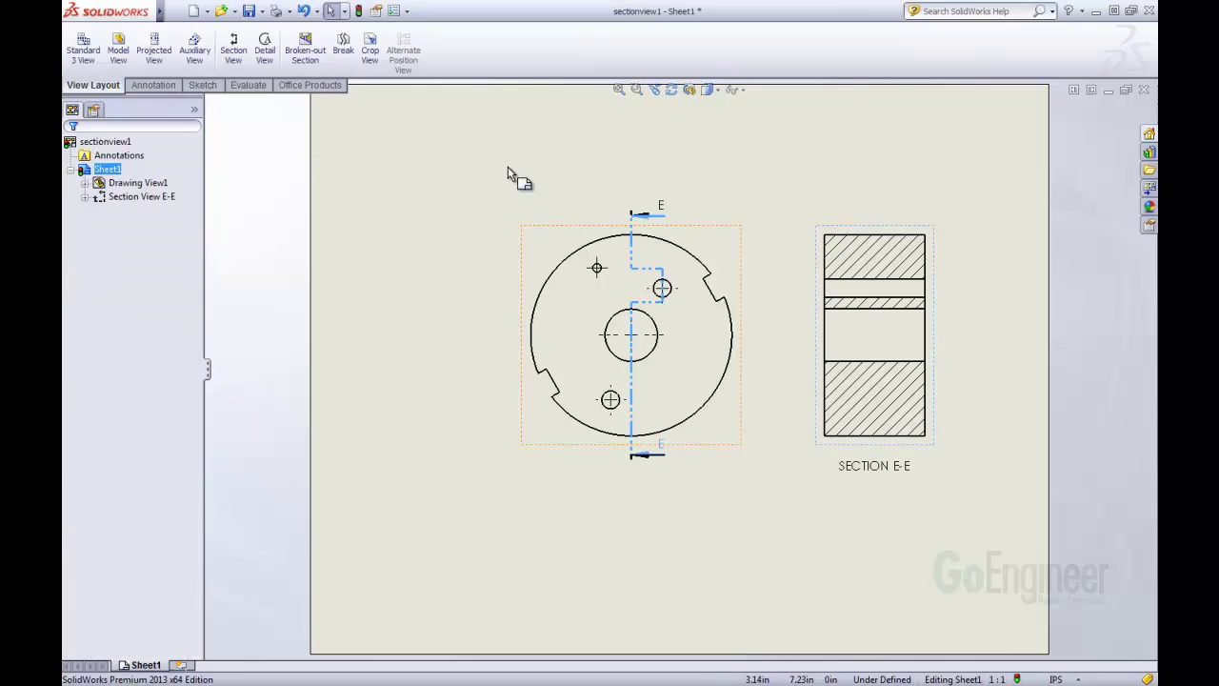
left_click(825, 240)
key("Delete")
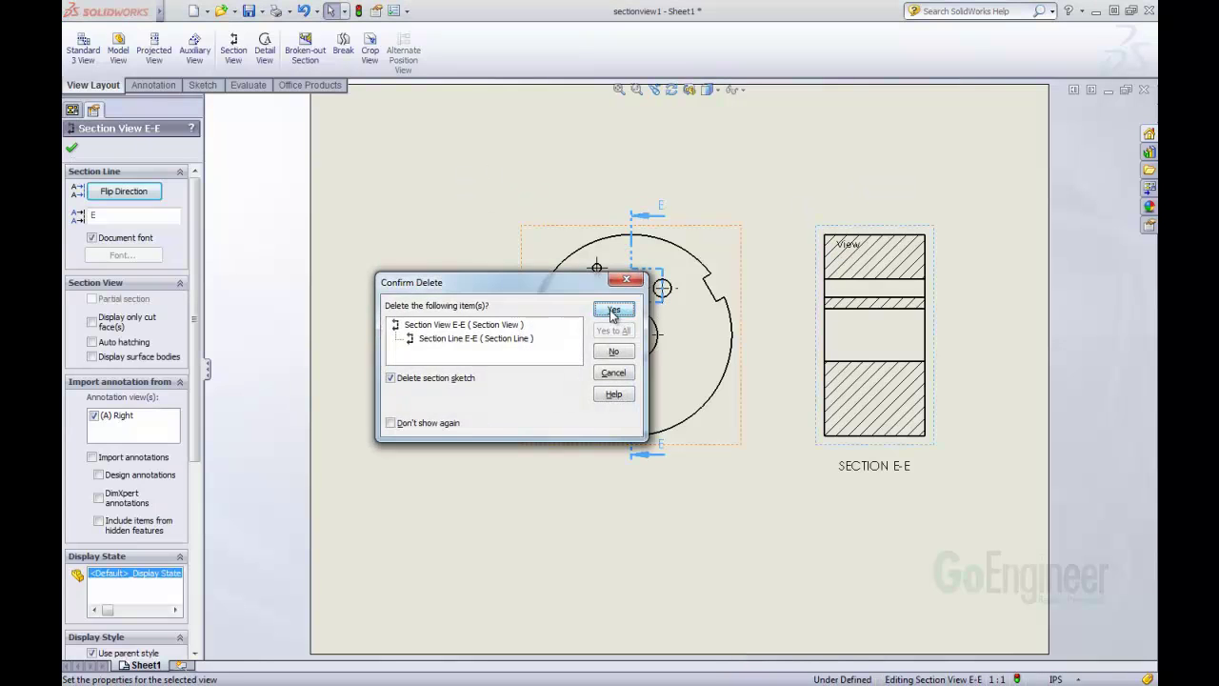
left_click(615, 311)
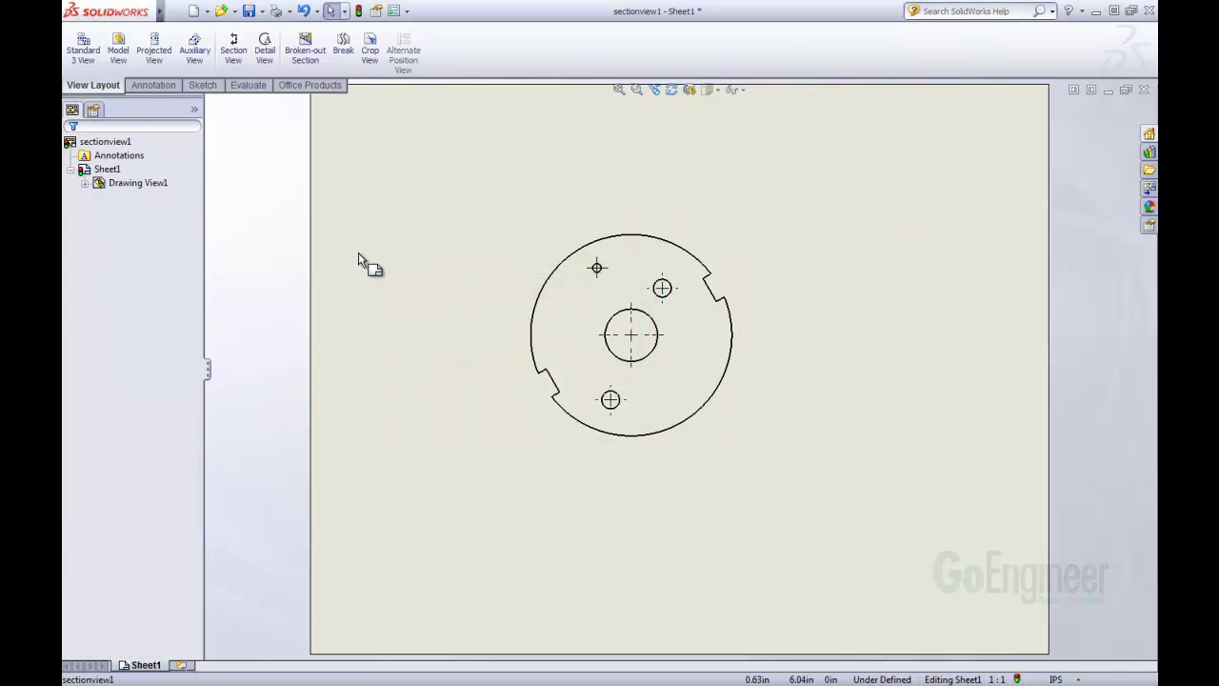
Create a top-right half section F-F at the circle centre, placed left of the part
left_click(243, 62)
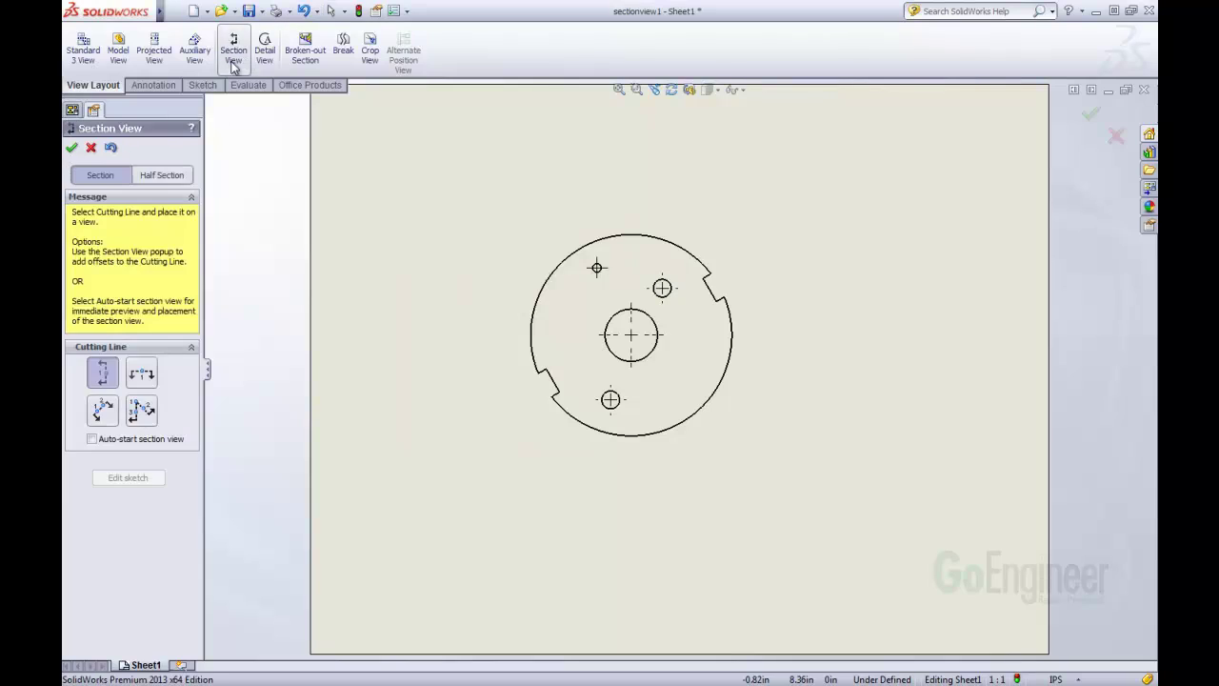
left_click(158, 177)
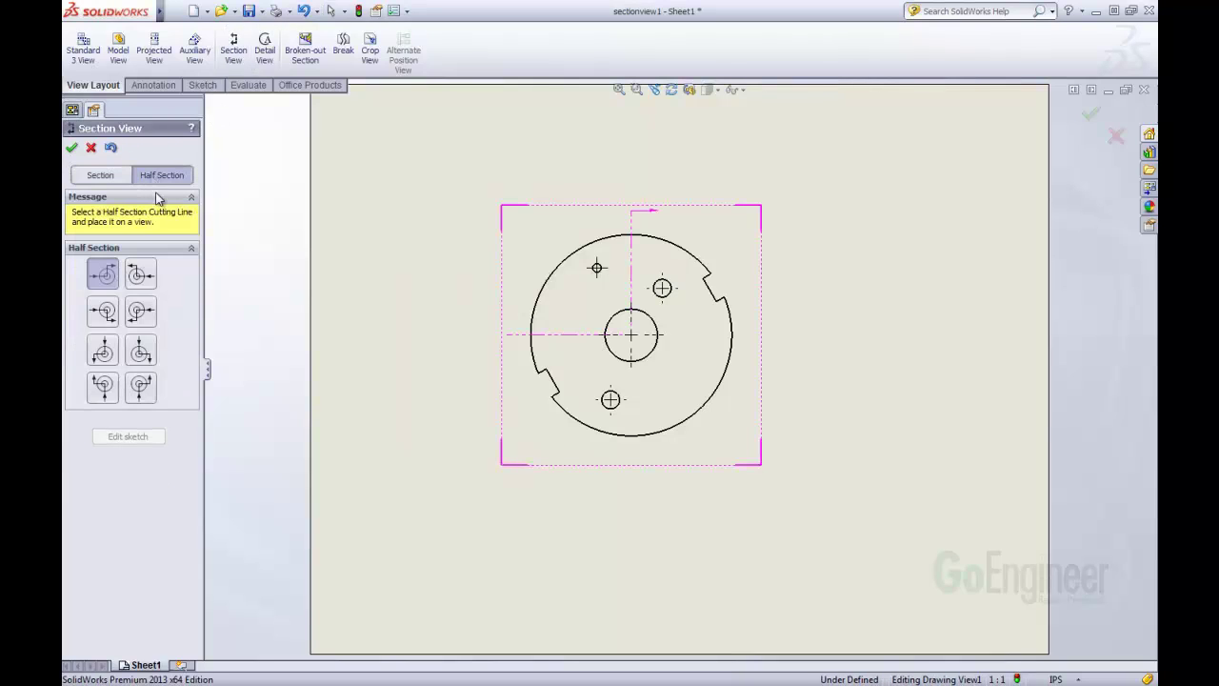
left_click(104, 276)
left_click(630, 336)
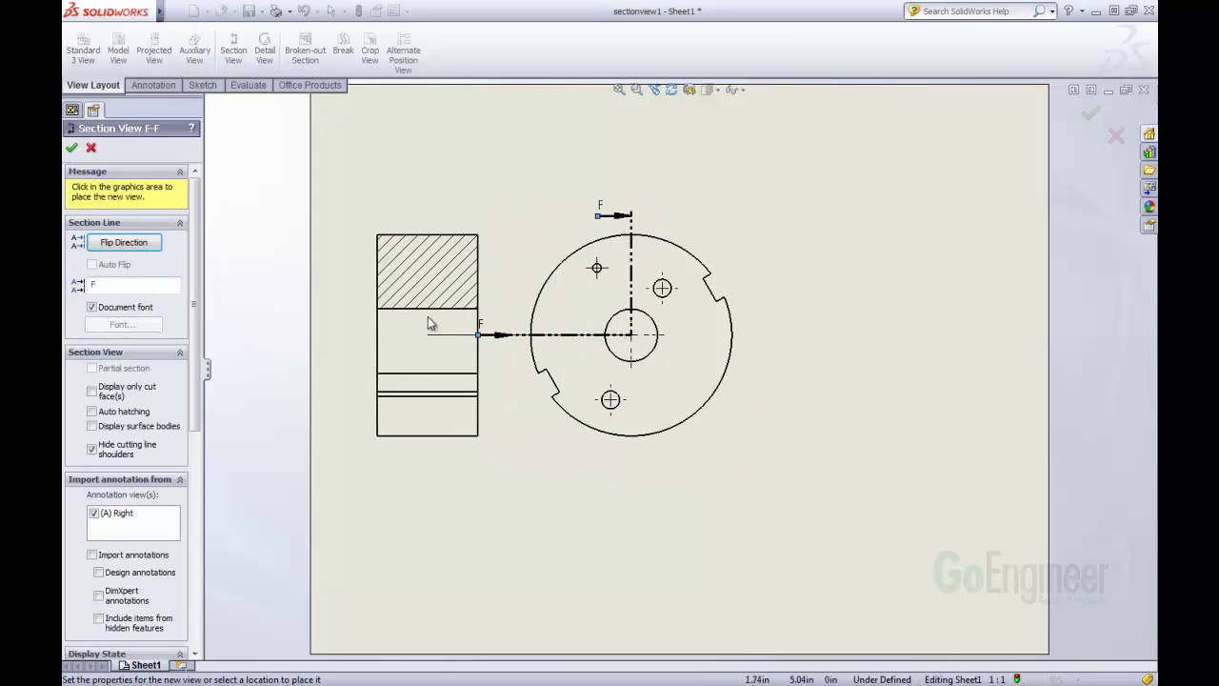
left_click(409, 322)
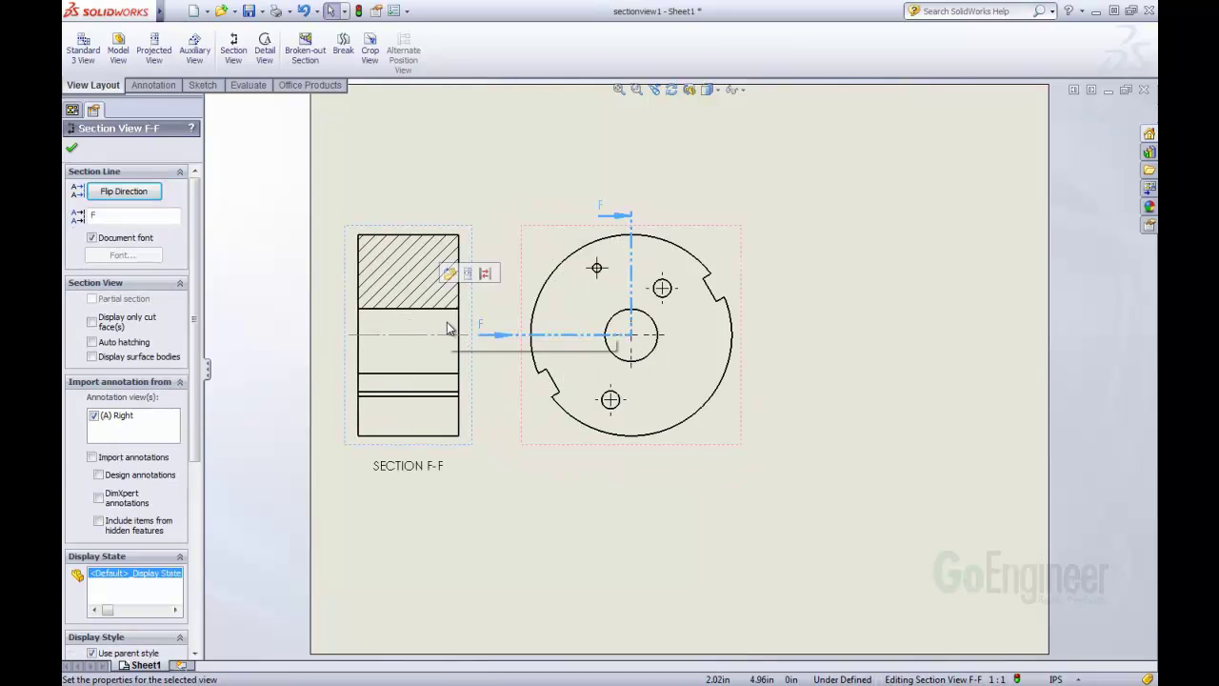
Delete section view F-F
key("Delete")
left_click(609, 310)
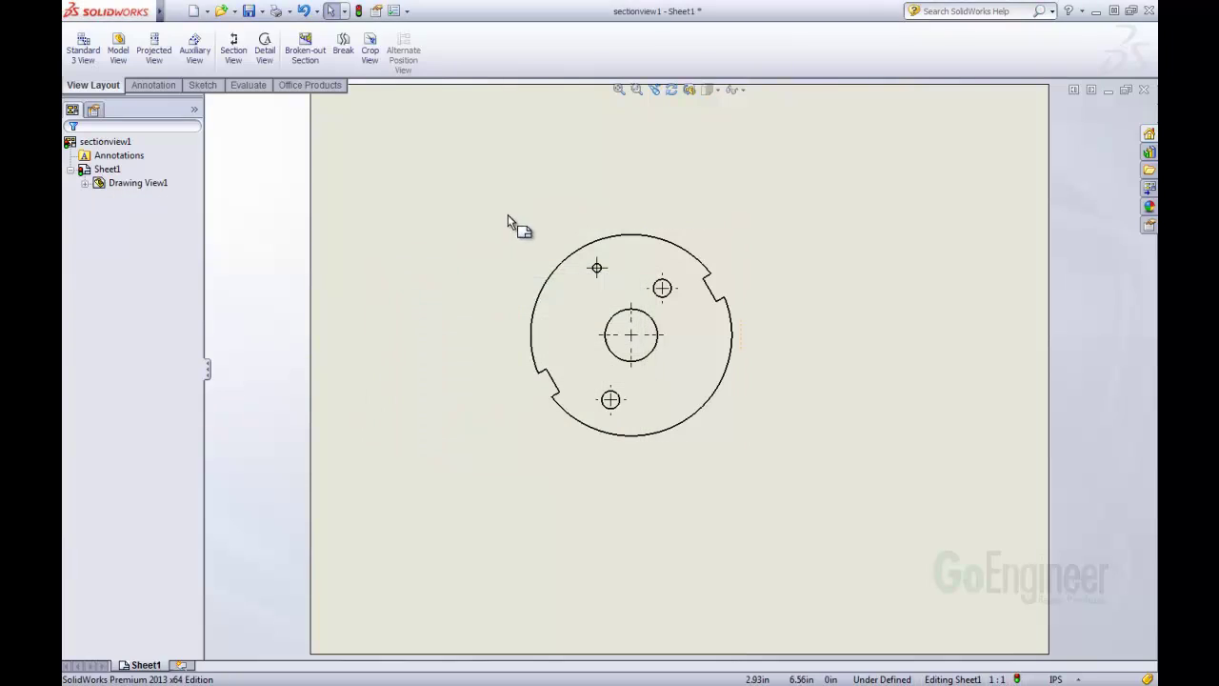
In sectionview2, create angled section A-A from the top hole to the lower-left hole, placed above-left
key("ctrl+Tab")
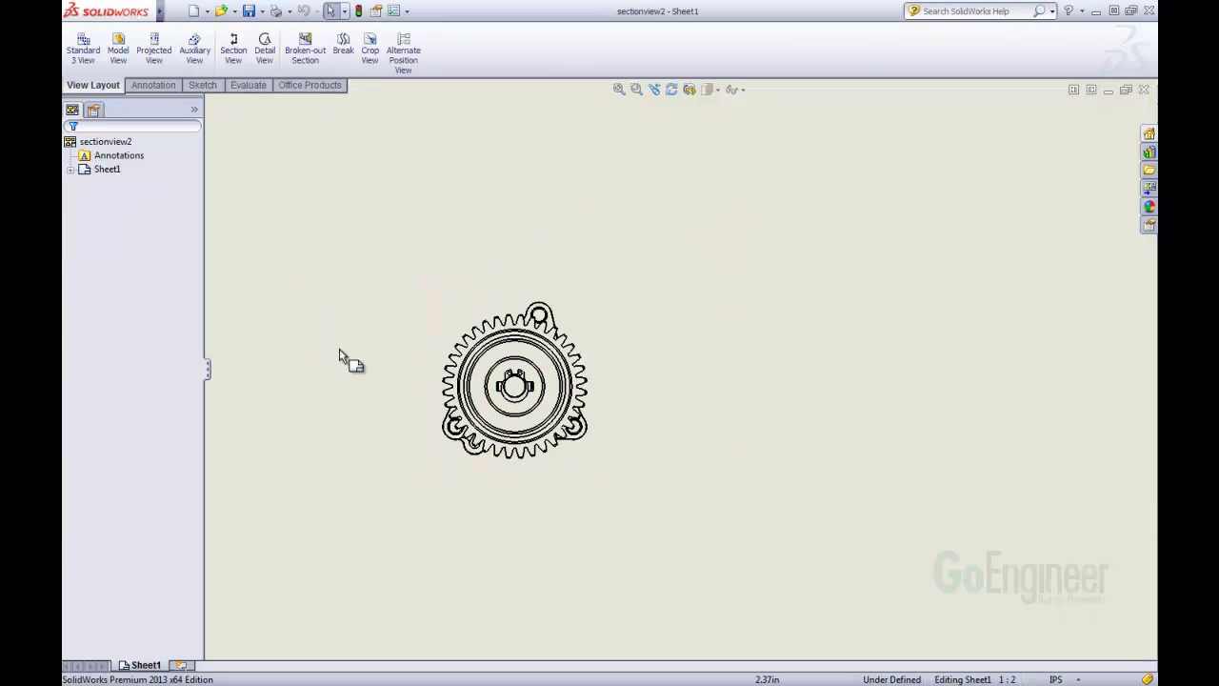
left_click(233, 49)
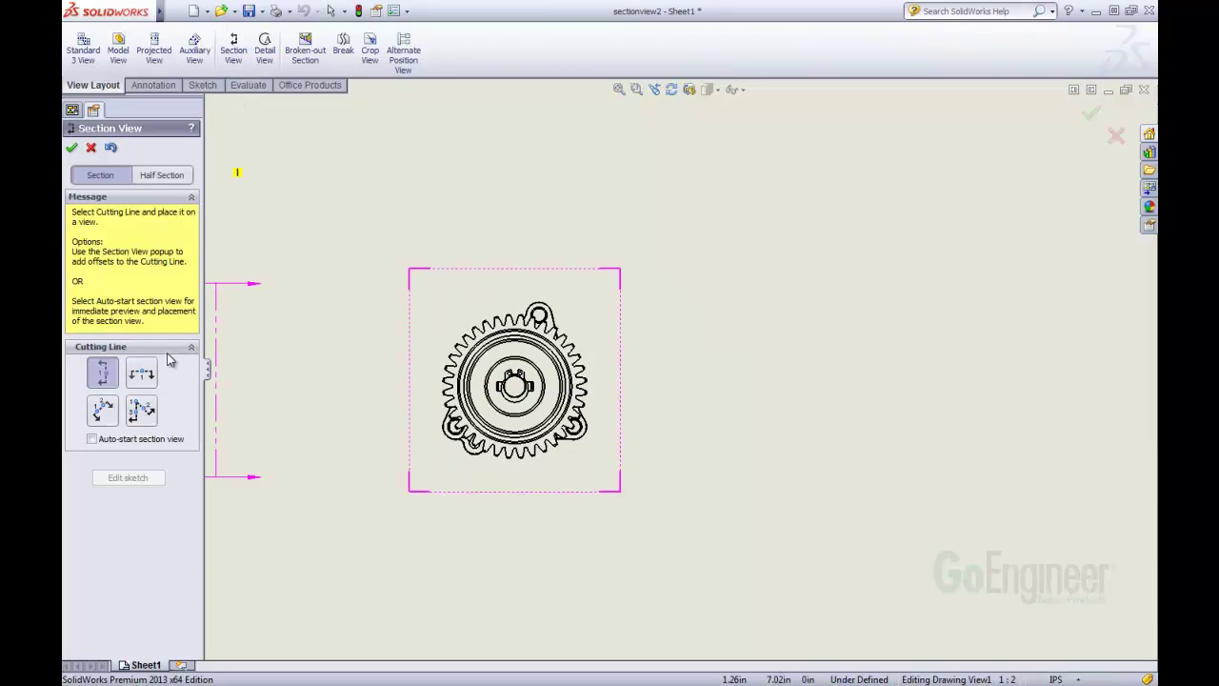
left_click(113, 417)
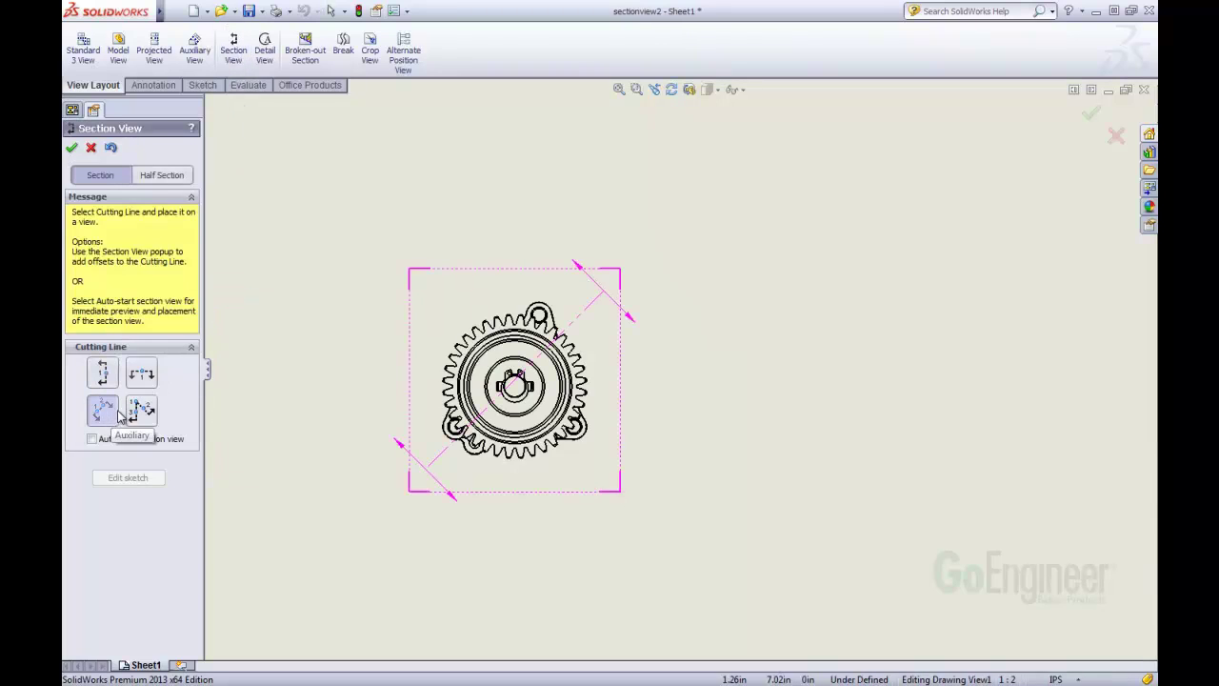
left_click(539, 316)
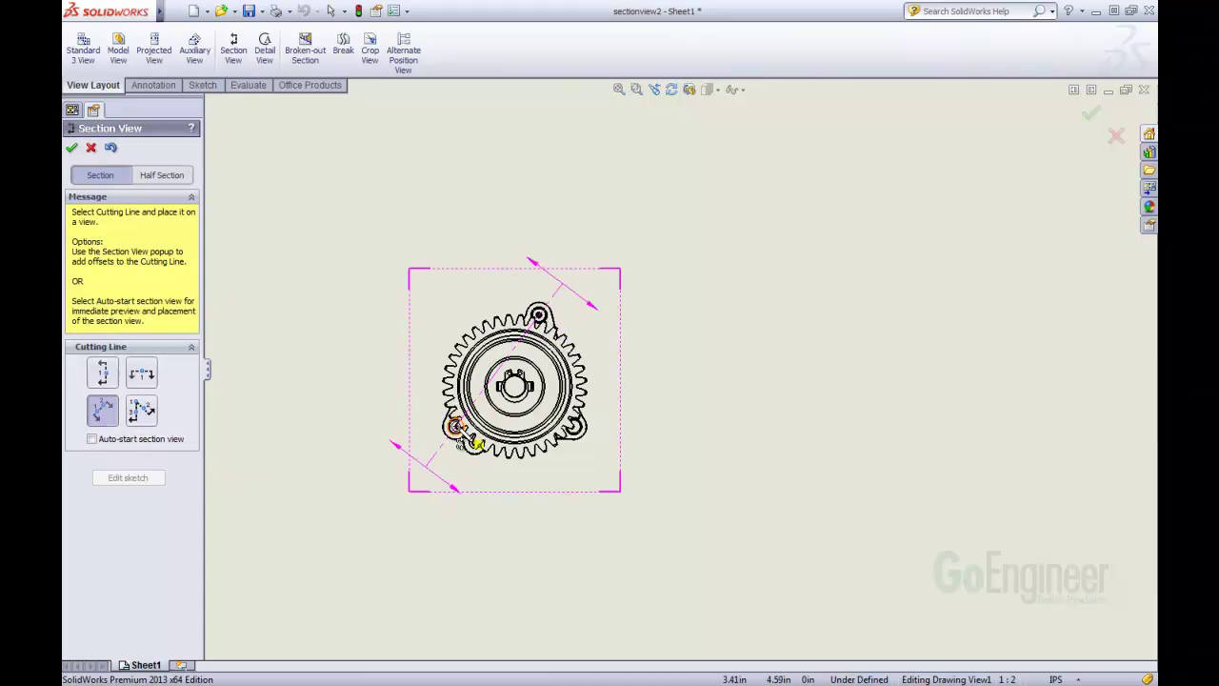
left_click(456, 428)
left_click(409, 451)
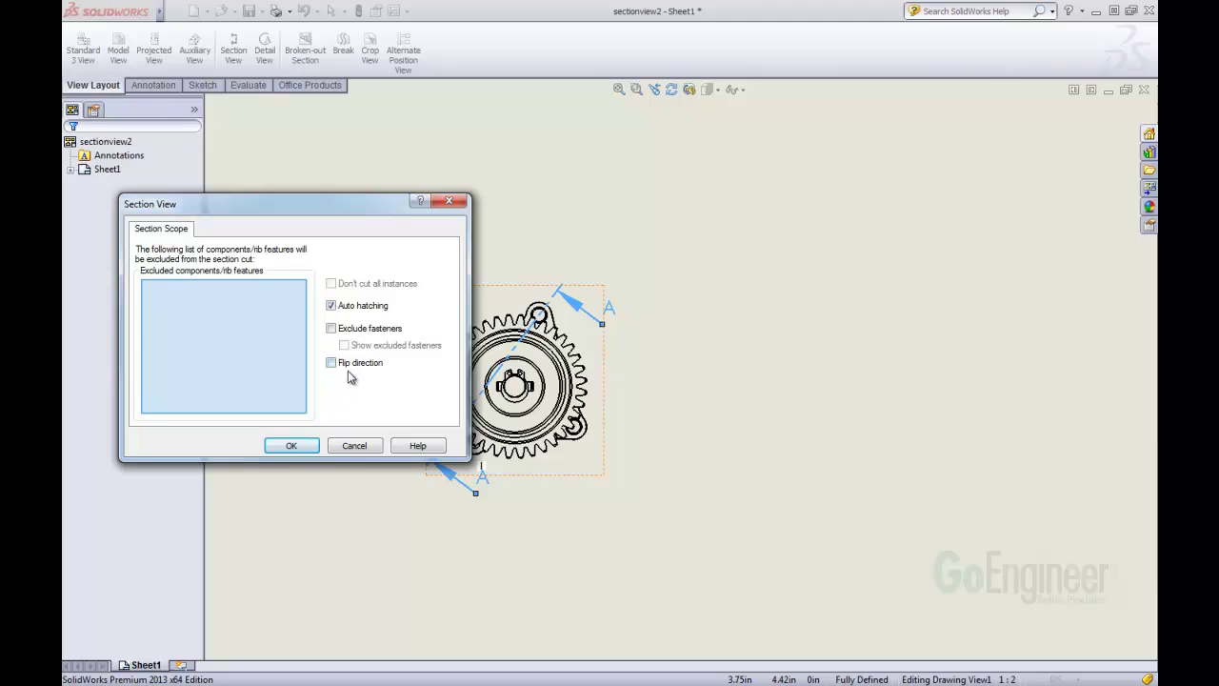
left_click(294, 446)
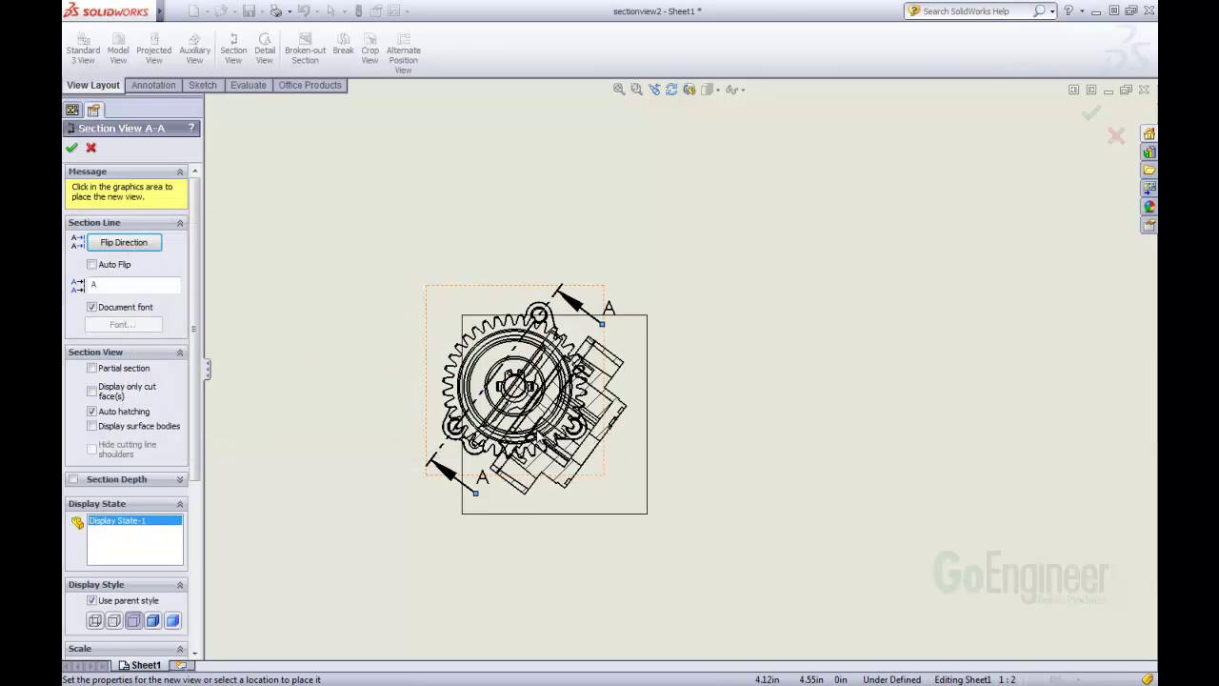
left_click(338, 258)
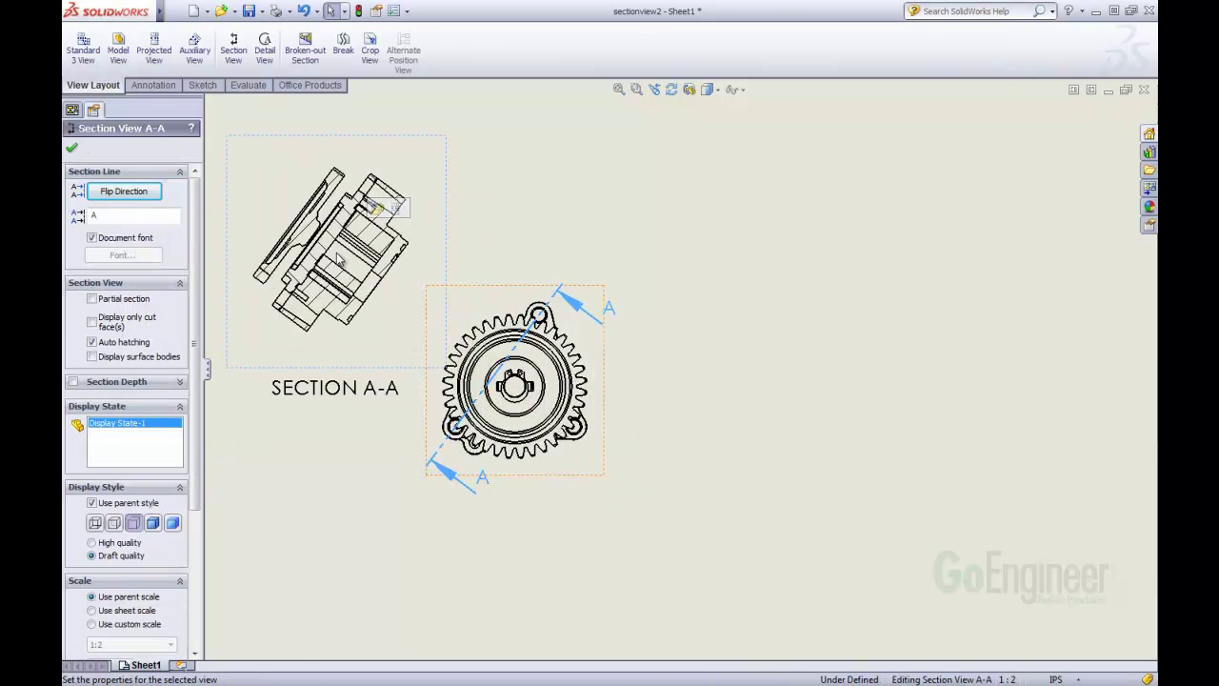
left_click(72, 147)
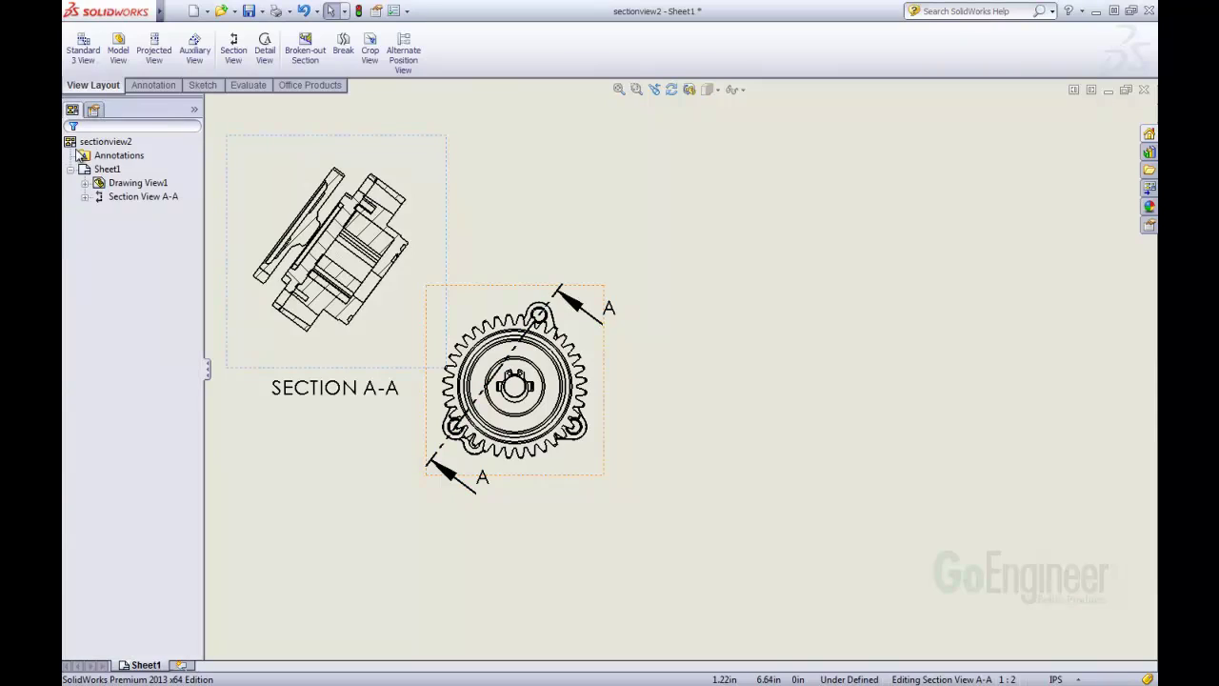
Delete section view A-A together with its cutting line
left_click(429, 228)
key("Delete")
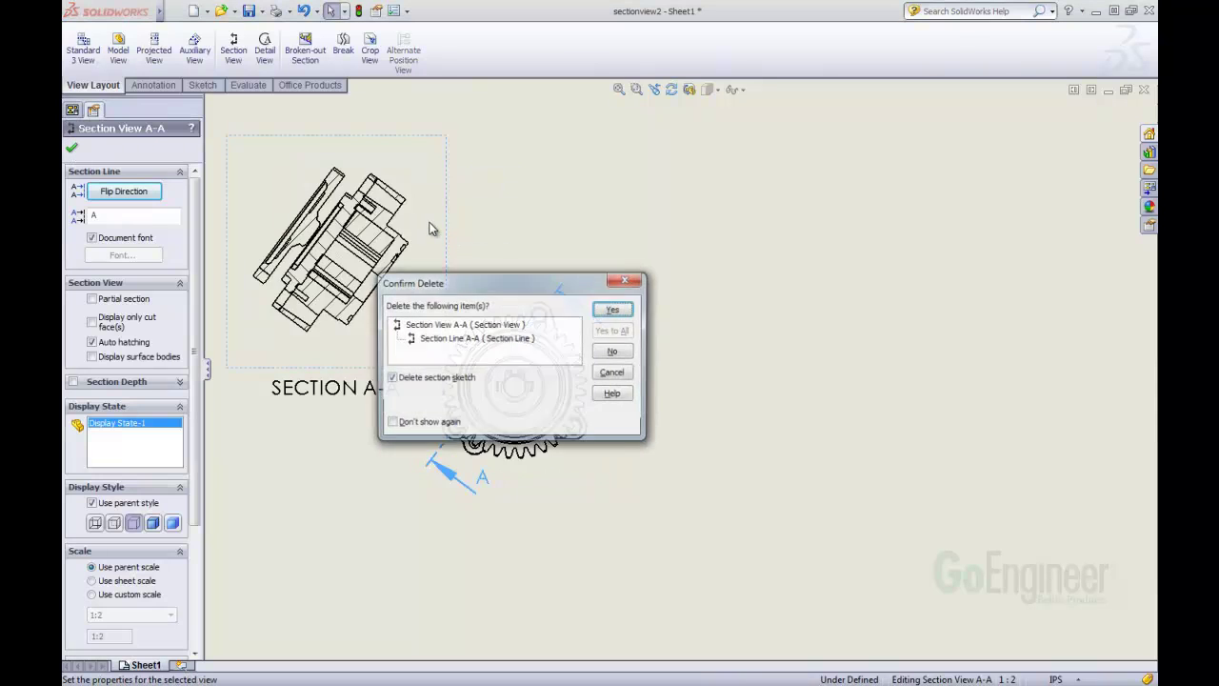
left_click(615, 313)
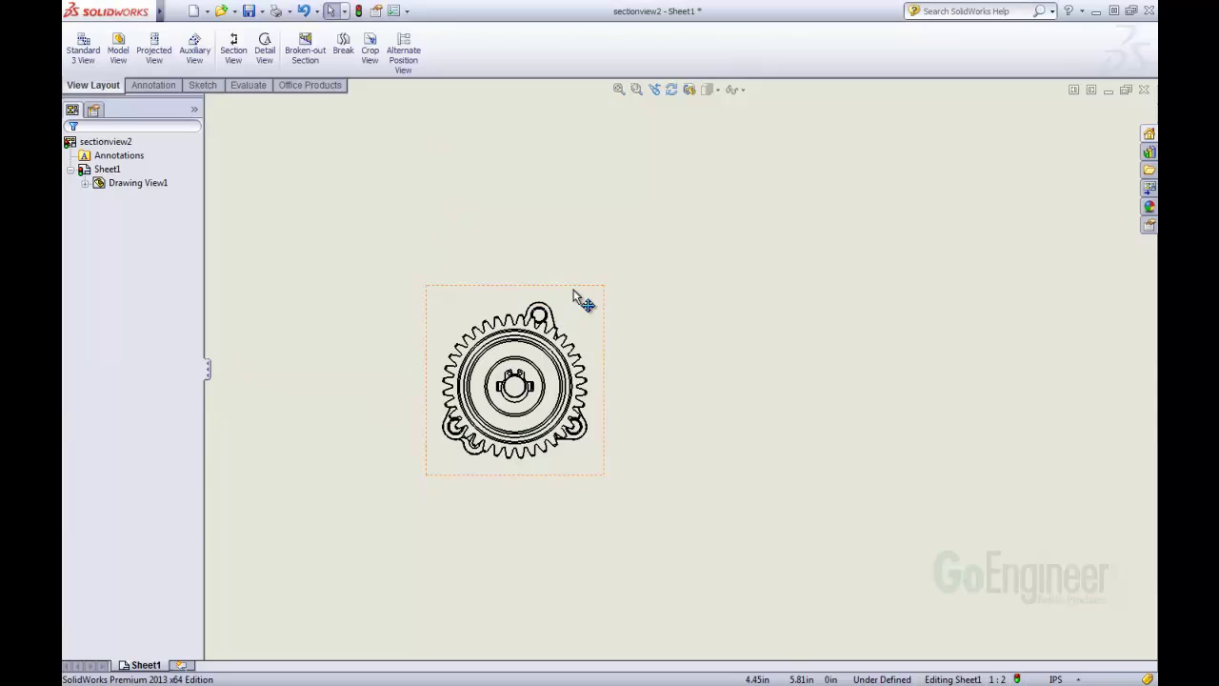
Cut aligned section B-B from the hub centre through the top and bottom-right lug holes, placed right
left_click(578, 300)
left_click(235, 52)
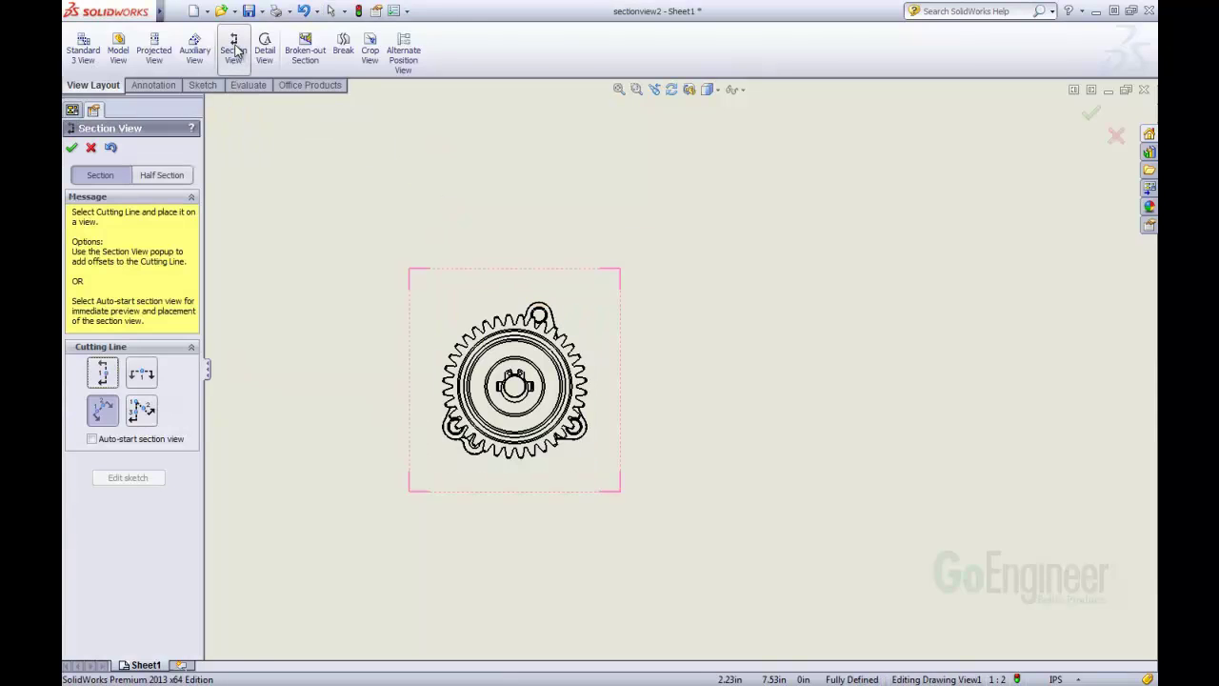
left_click(146, 412)
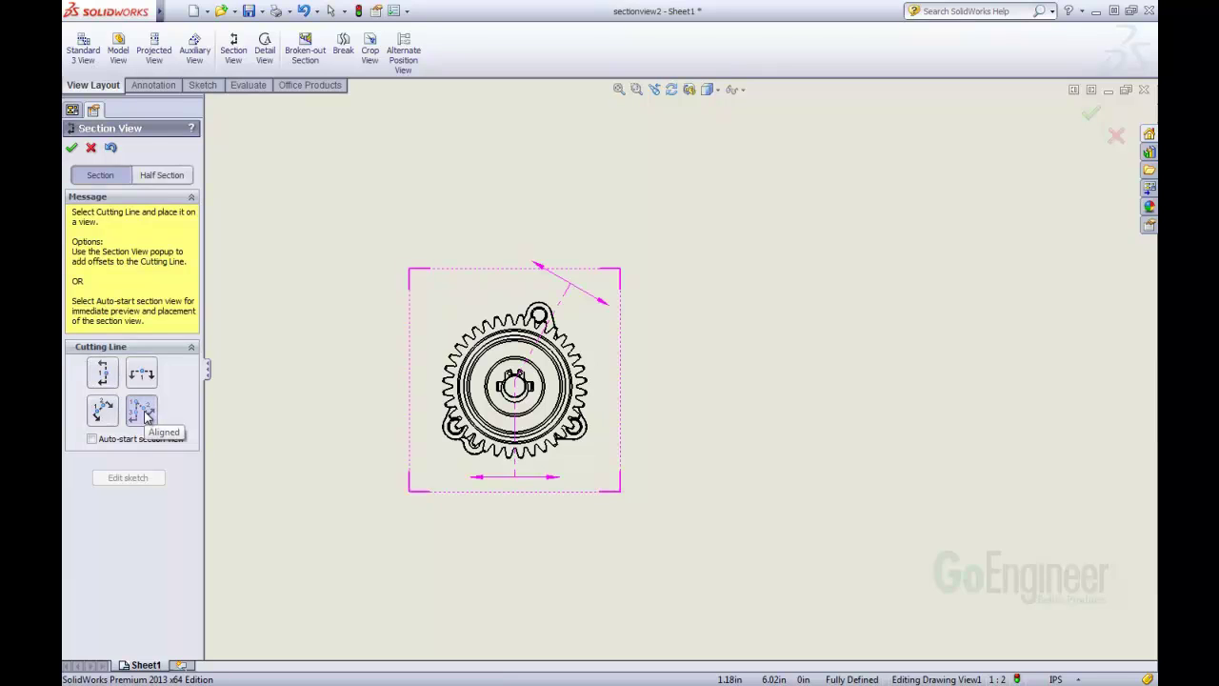
left_click(516, 388)
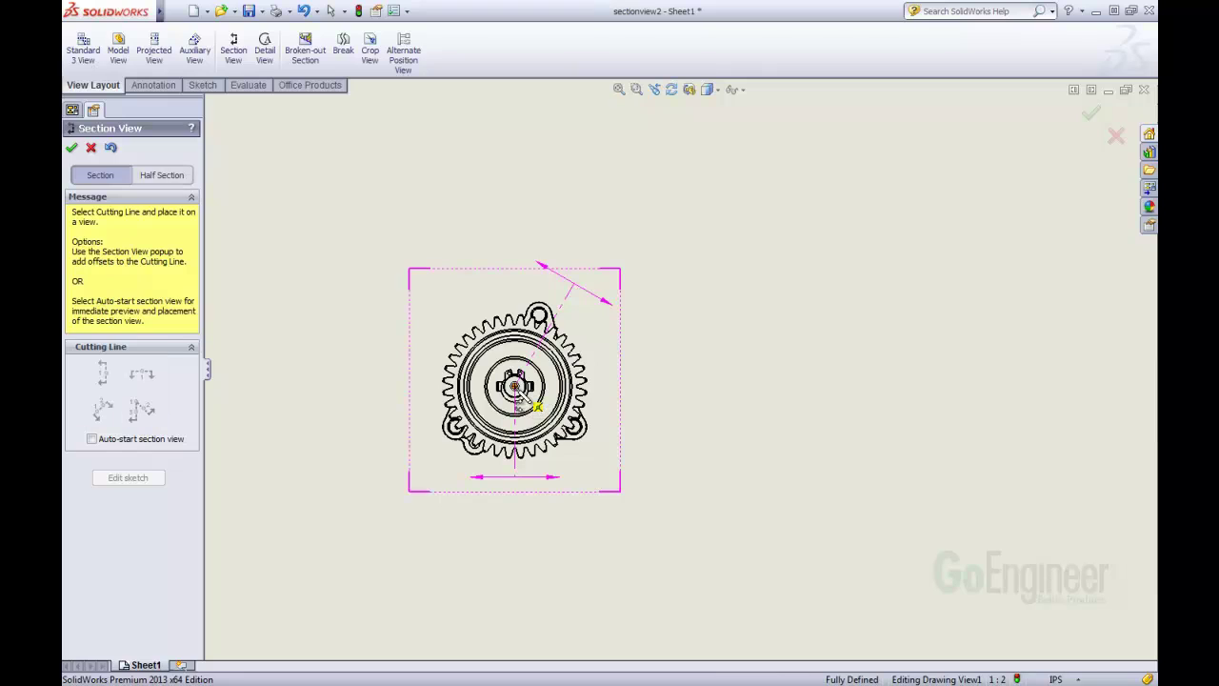
left_click(543, 324)
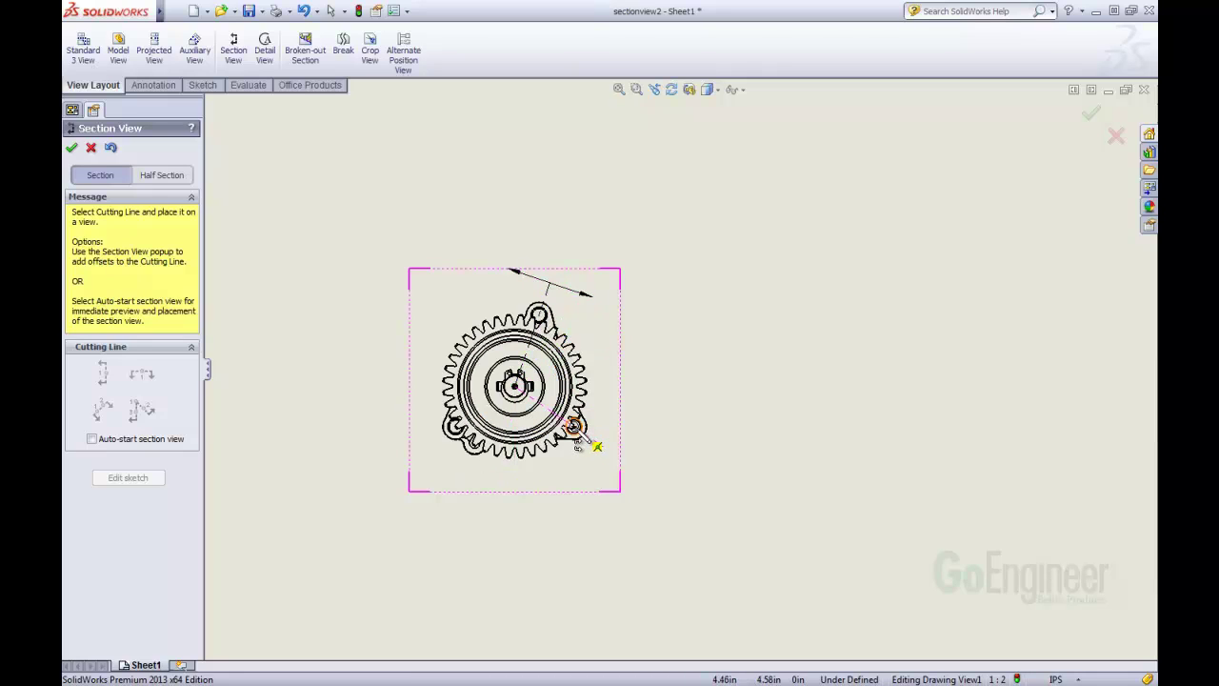
left_click(574, 430)
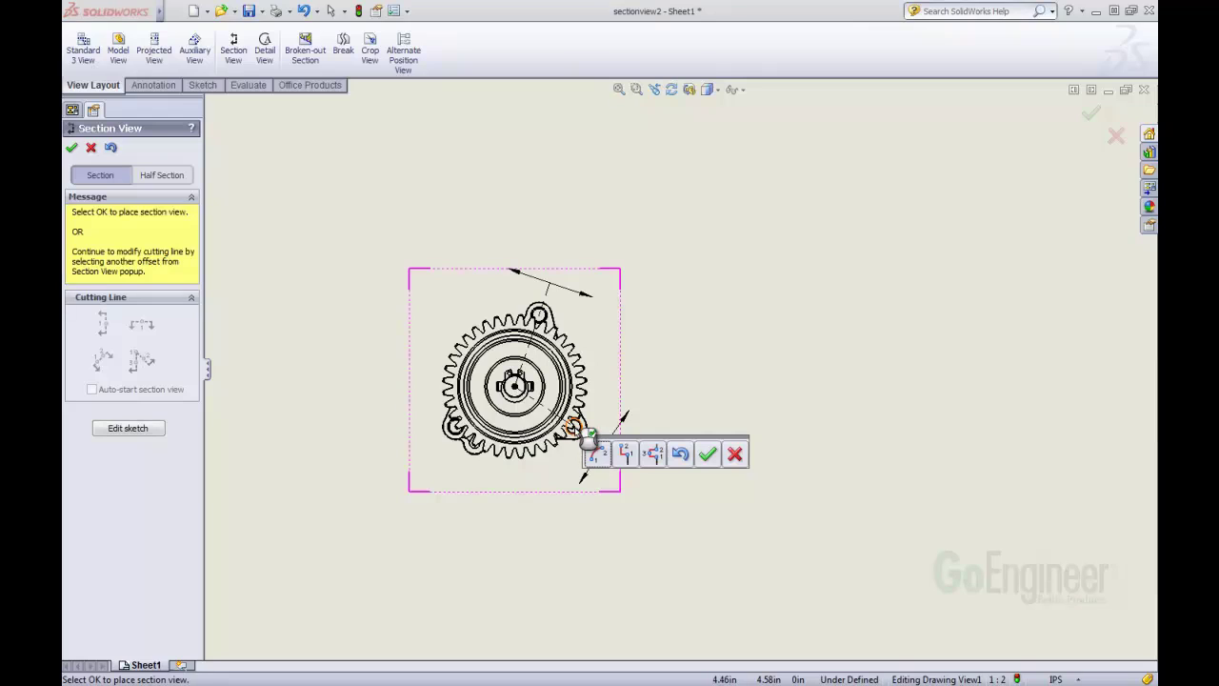
key("Return")
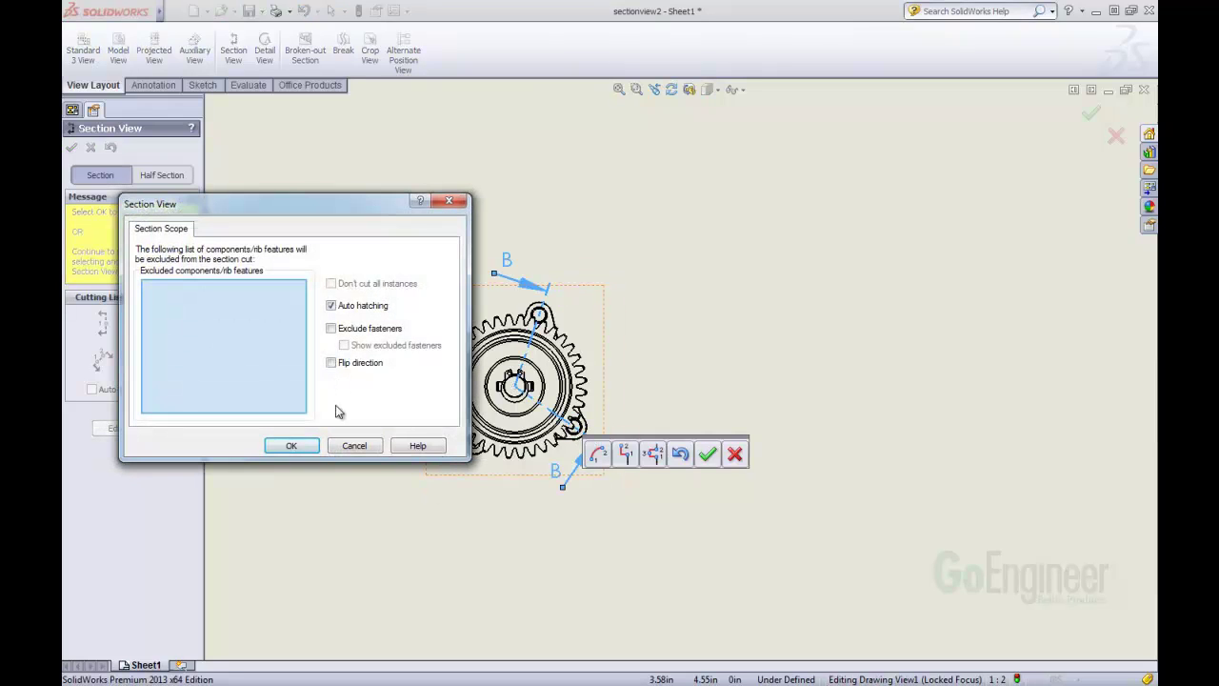
left_click(308, 446)
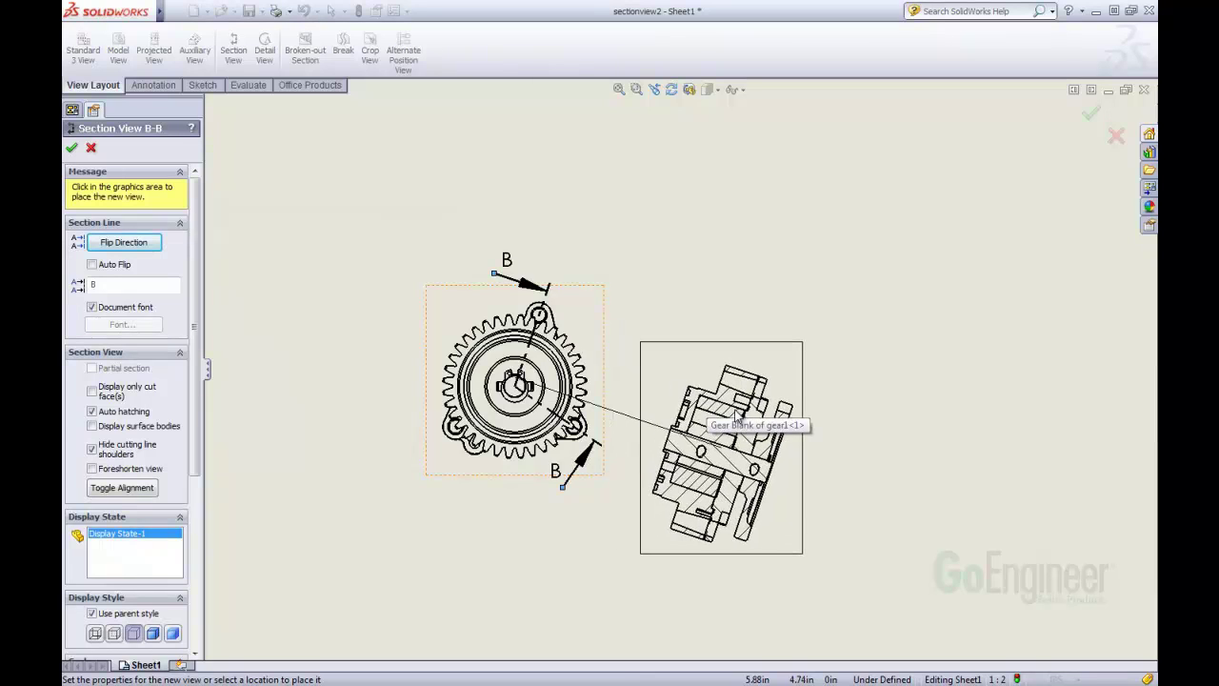
left_click(736, 417)
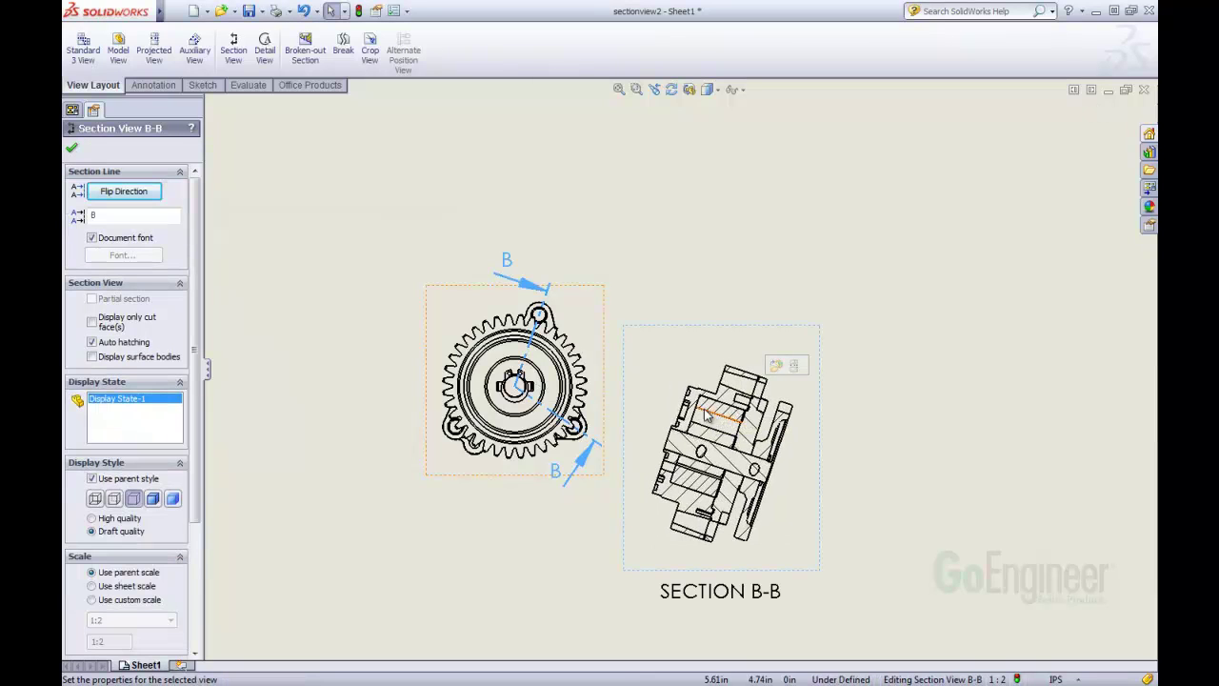